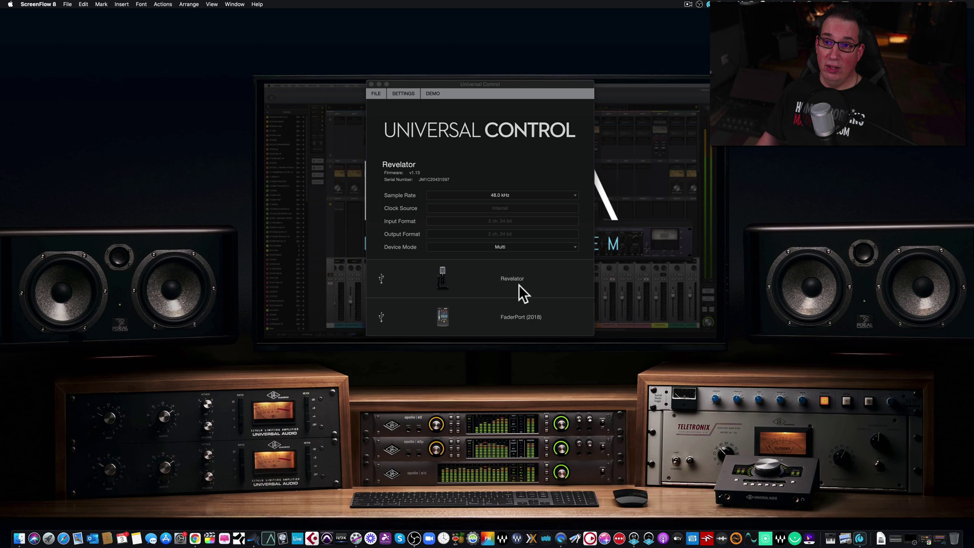
drag(434, 81, 431, 81)
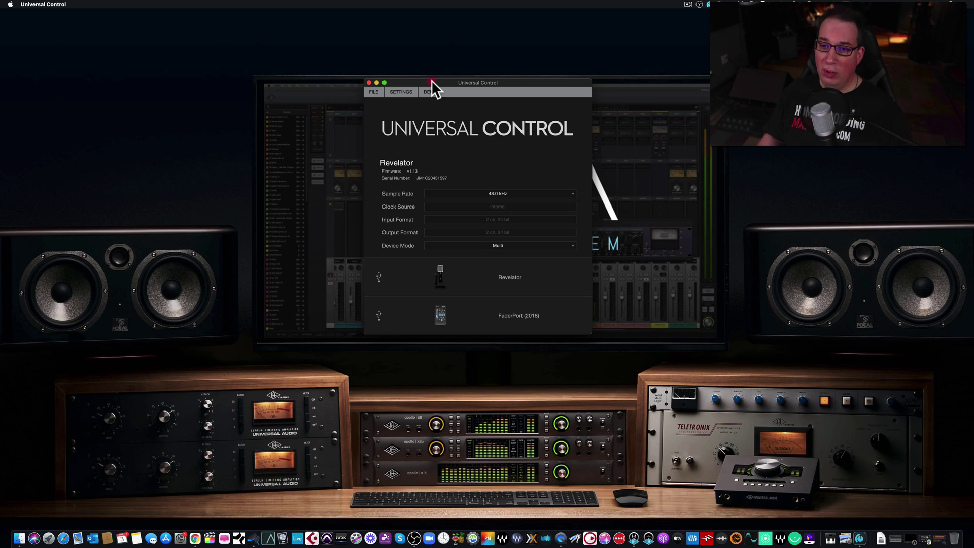
drag(431, 80, 431, 78)
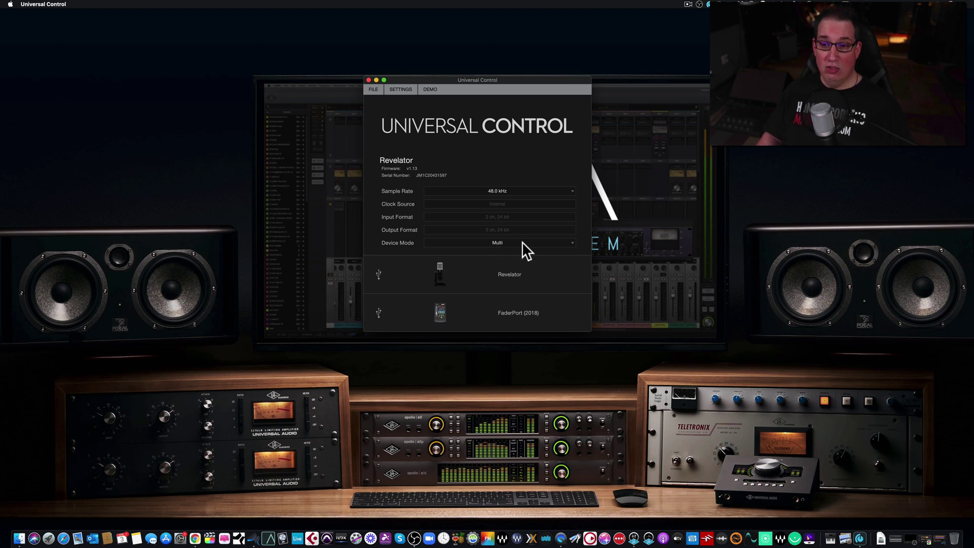
click(558, 243)
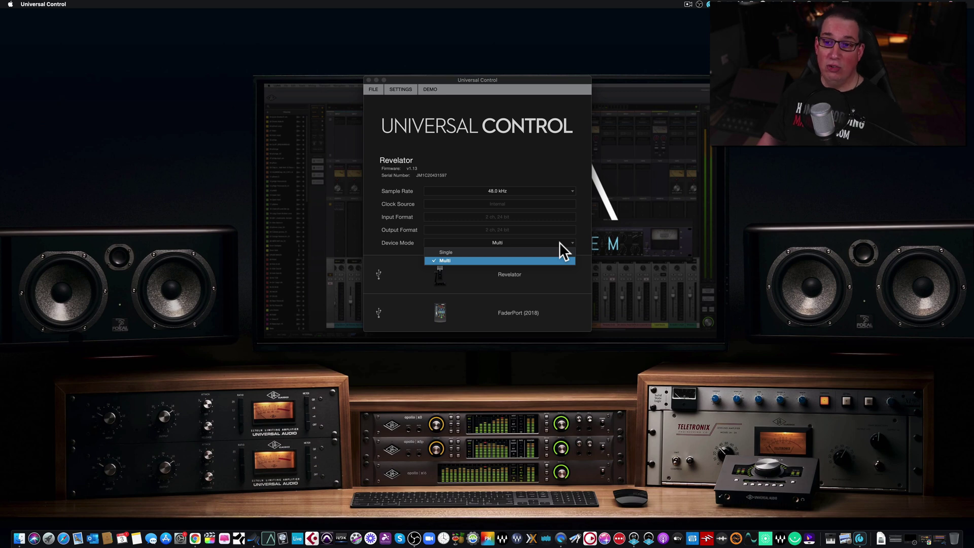
click(559, 242)
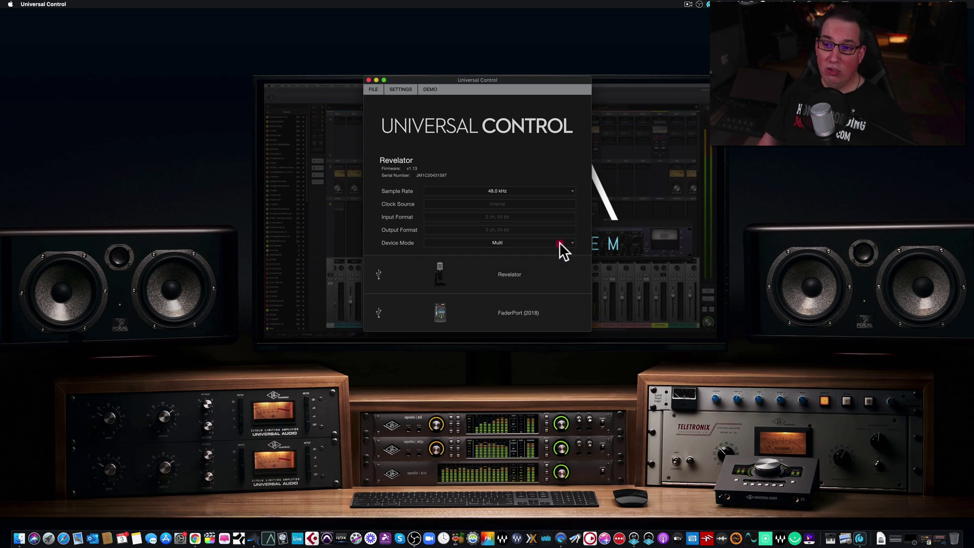
In System Preferences Sound, select Revelator as the output device and close the window.
click(179, 539)
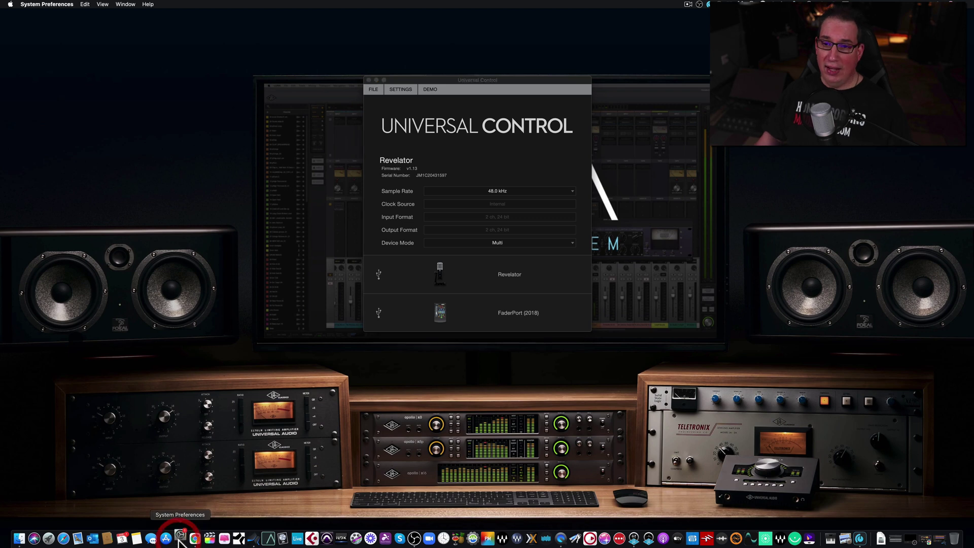
click(447, 346)
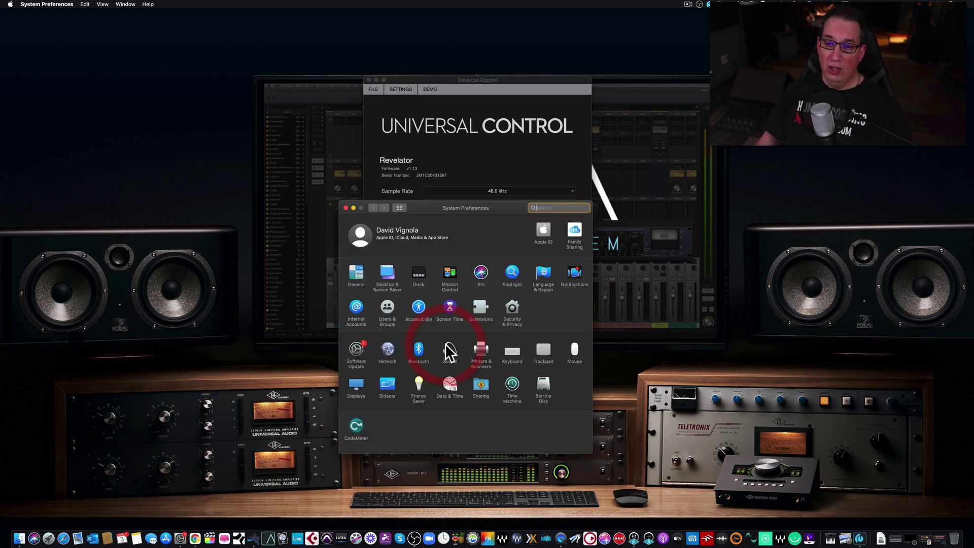
click(471, 224)
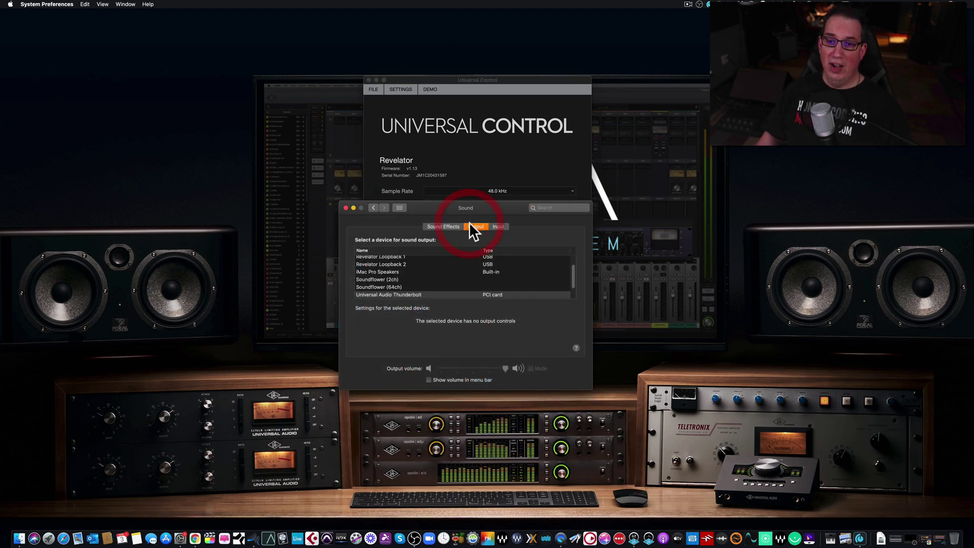
scroll(432, 287, up, 3)
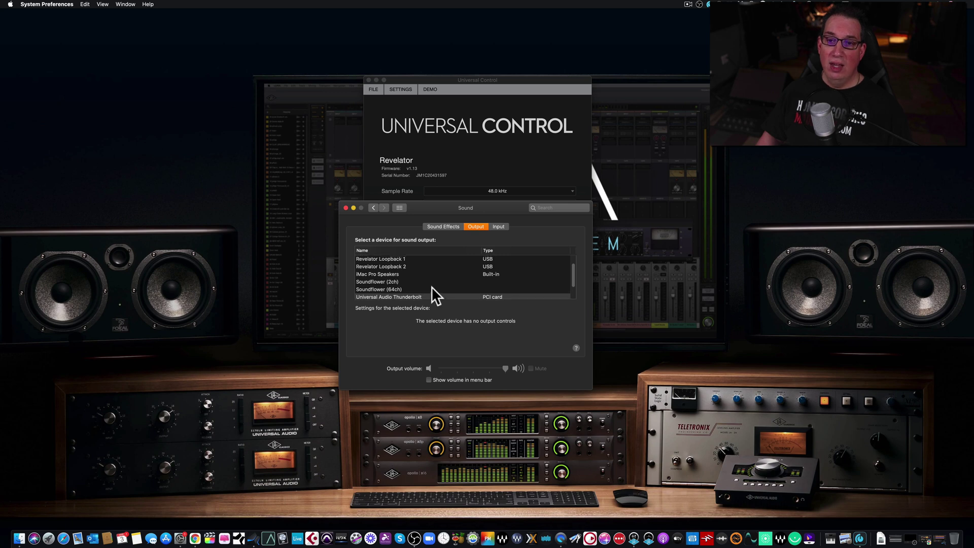
click(370, 264)
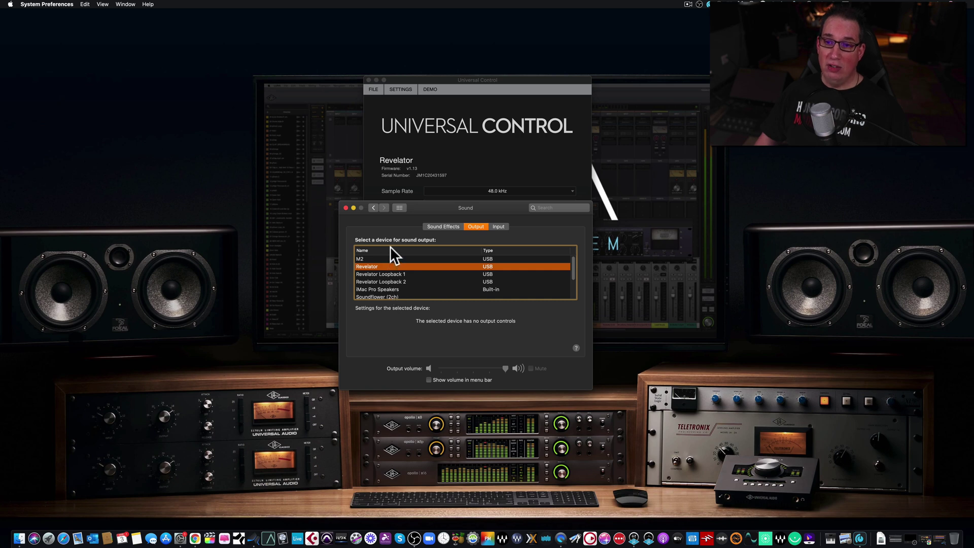
click(346, 209)
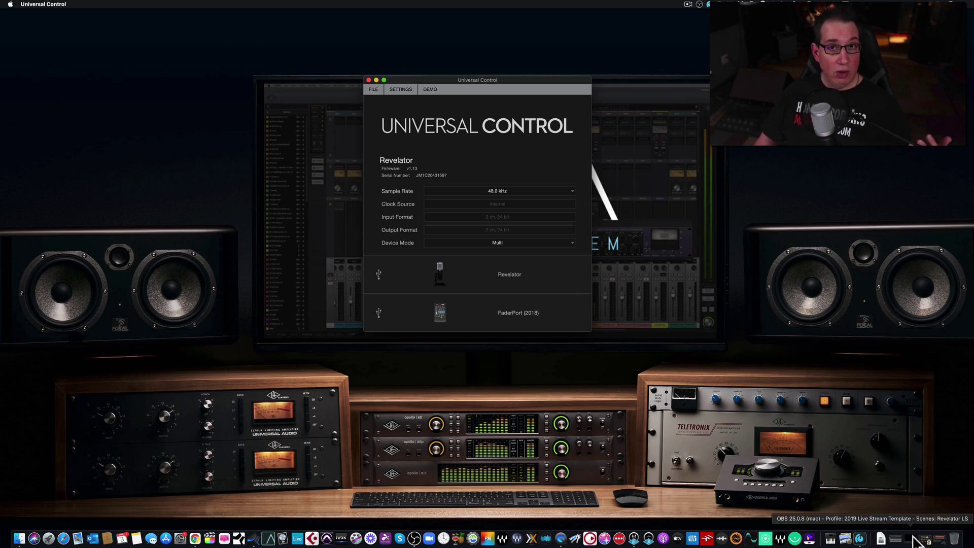
Restore OBS and add an Audio Input Capture source named 'Vox Mic'.
click(916, 540)
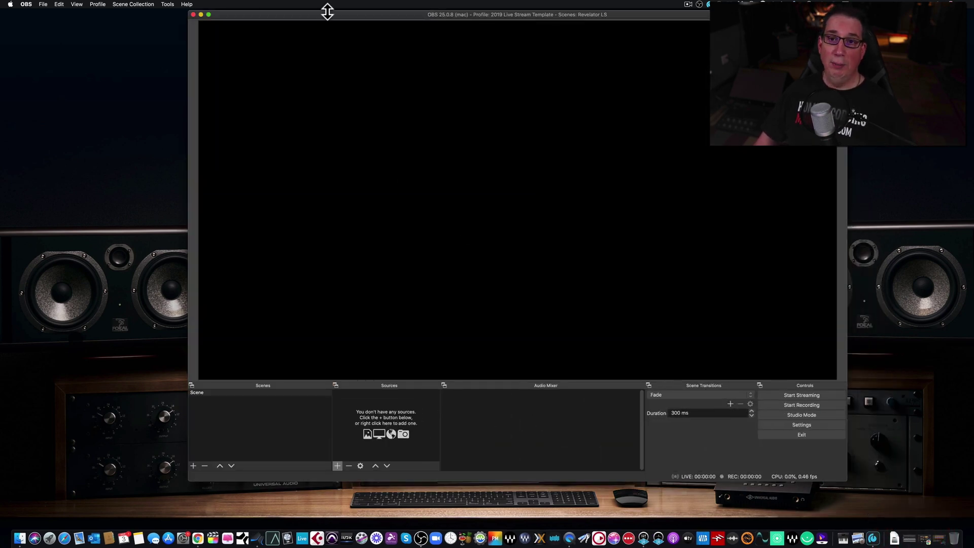
drag(325, 18, 306, 24)
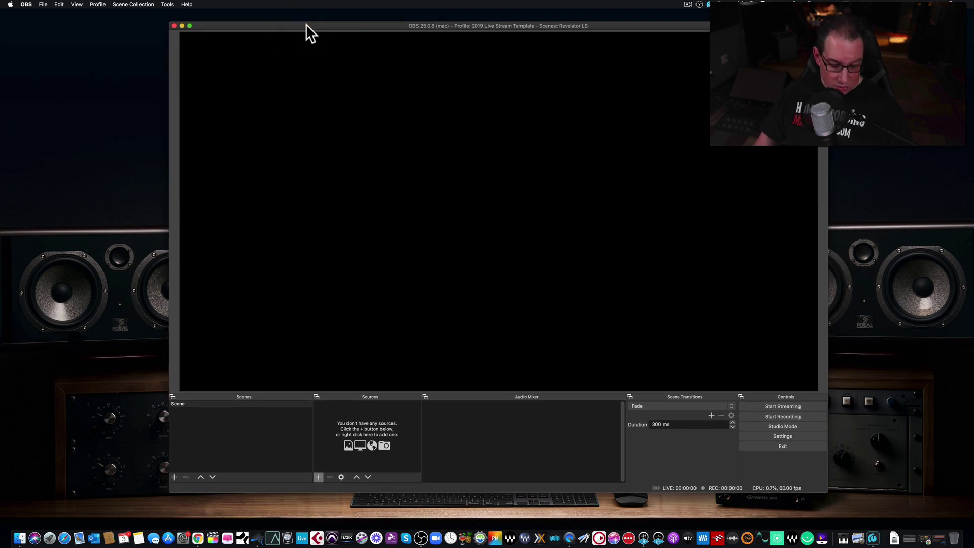
drag(305, 25, 300, 23)
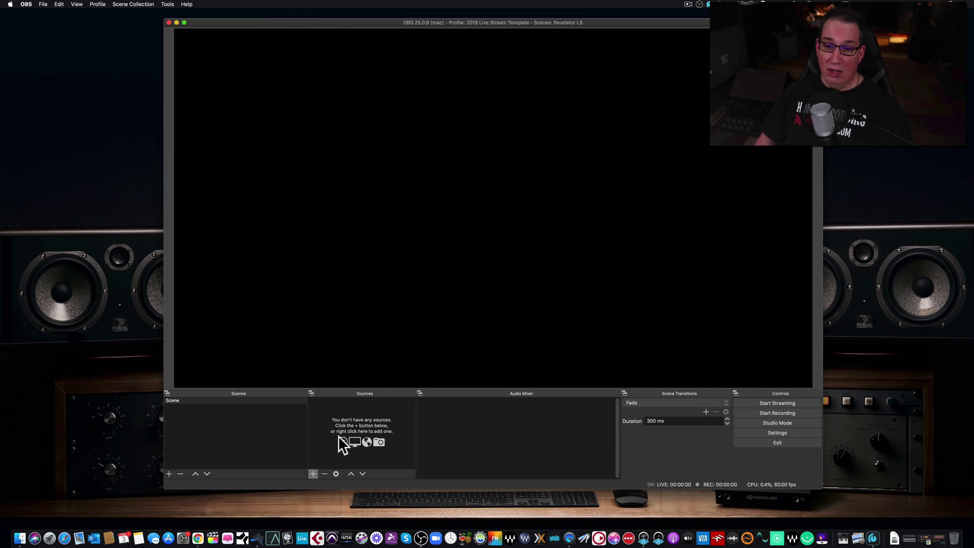
click(313, 474)
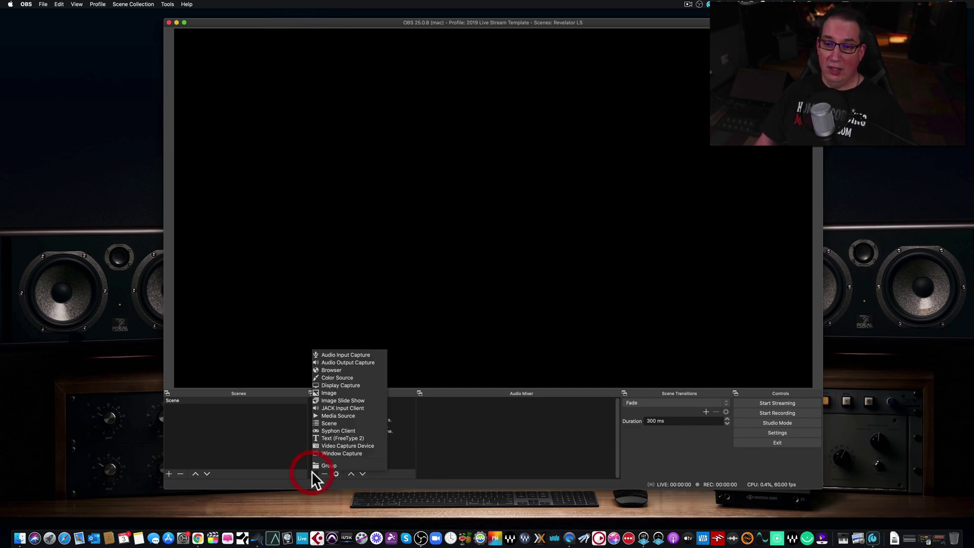
click(335, 355)
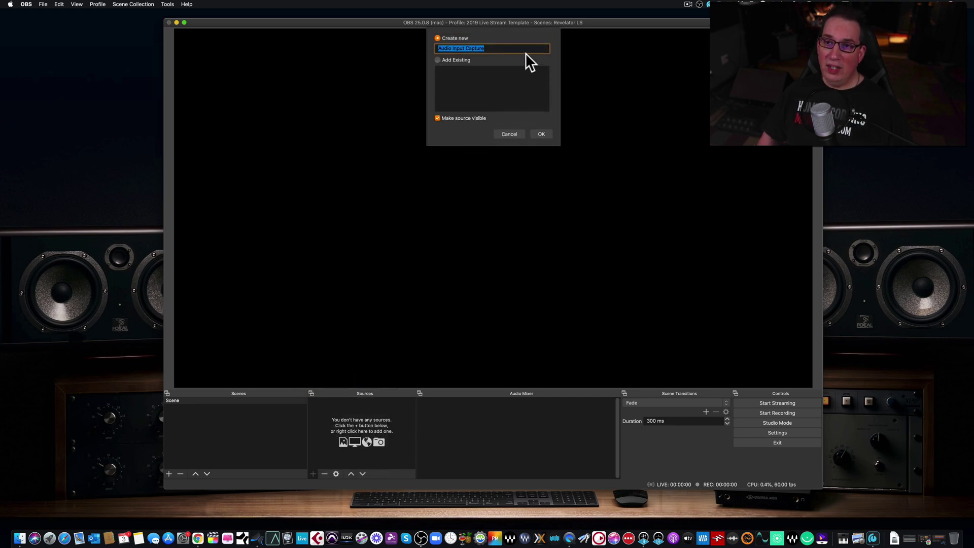
key(BackSpace)
text(Vo)
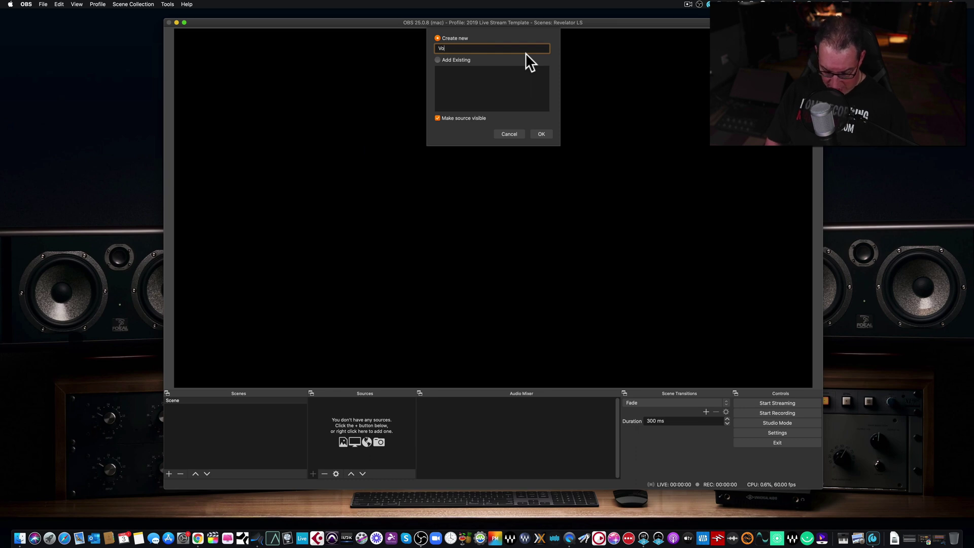
text(x Mic)
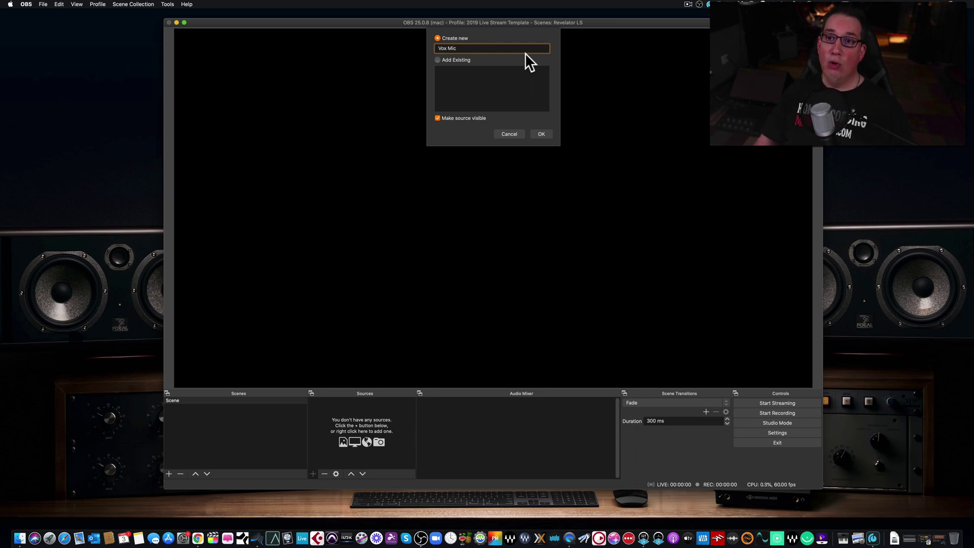
click(538, 135)
Set the Vox Mic source's input device to the Revelator and confirm.
click(466, 158)
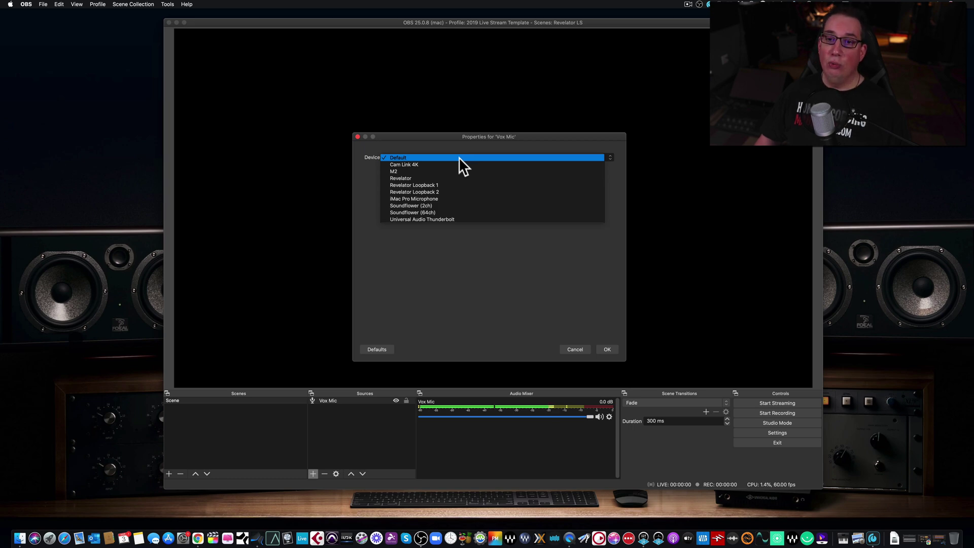
click(416, 179)
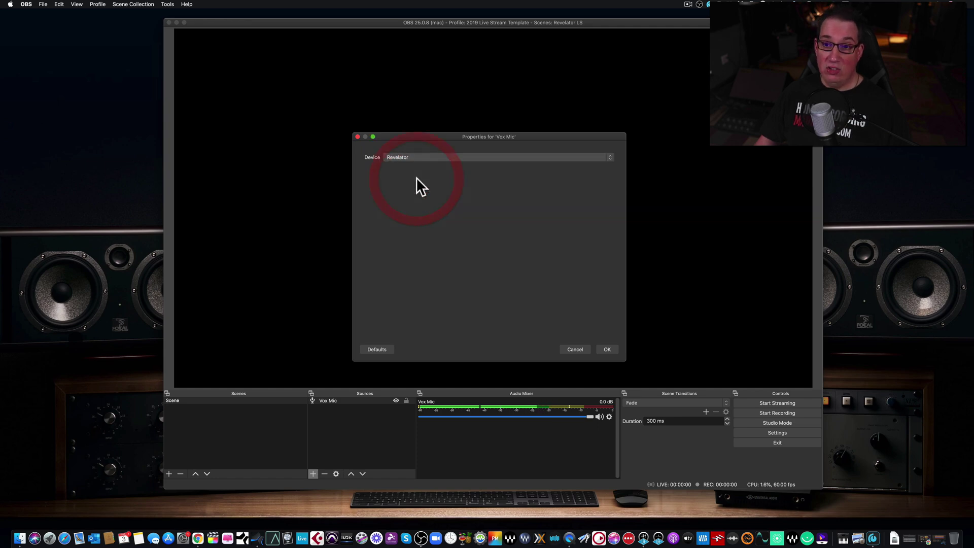
click(607, 350)
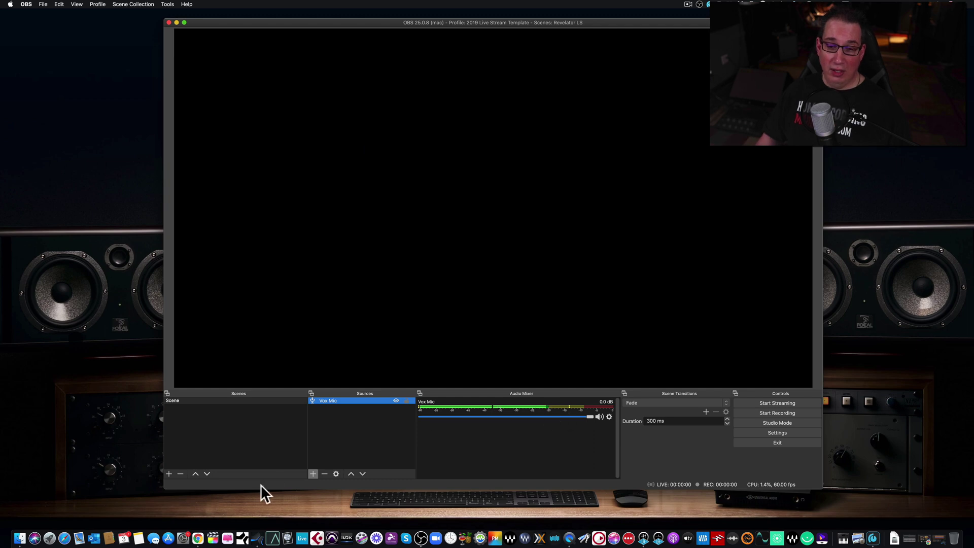
Add a Video Capture Device source named 'Video' in OBS.
click(313, 474)
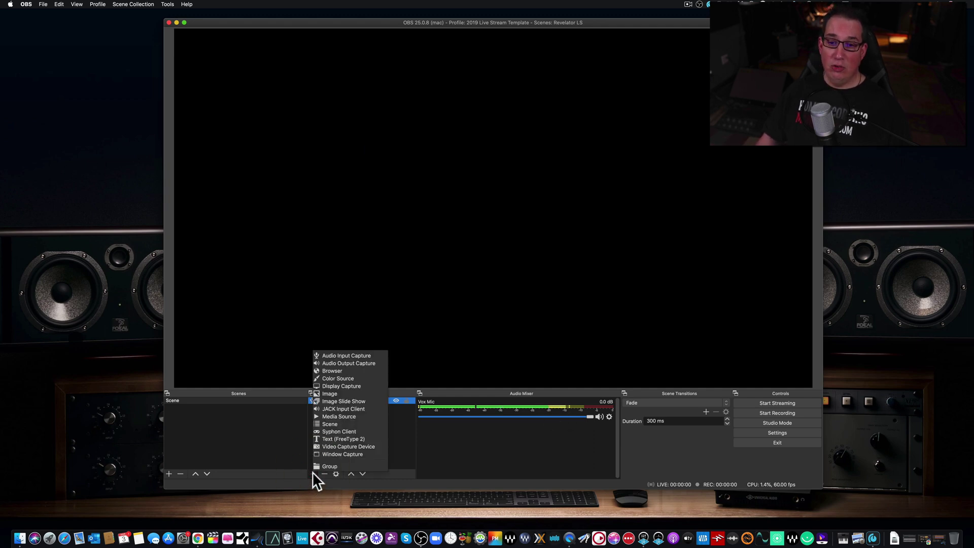
click(330, 447)
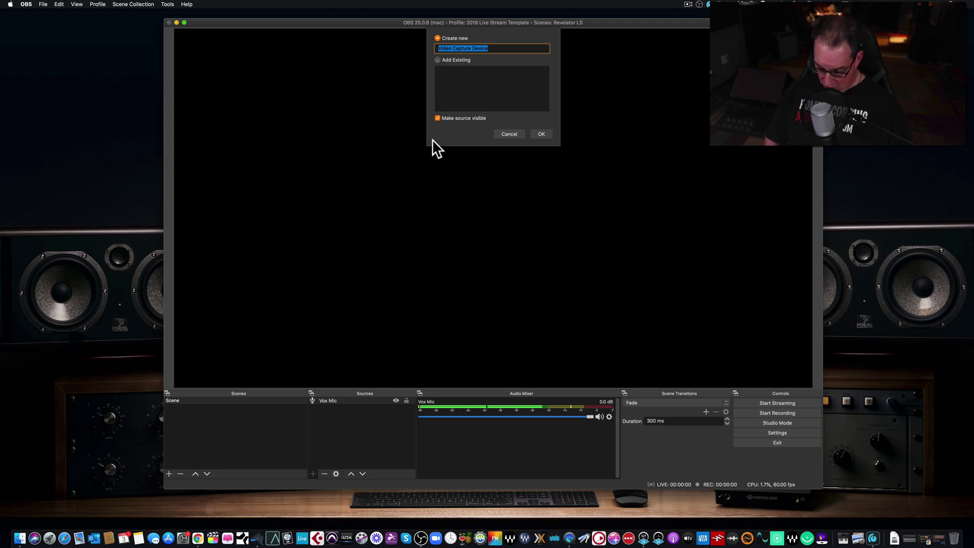
key(BackSpace)
text(Video)
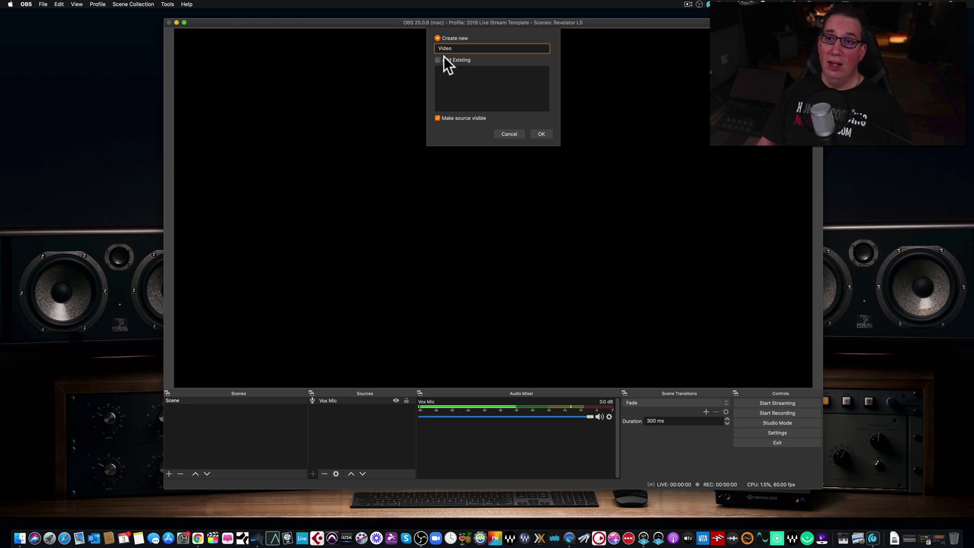
click(541, 133)
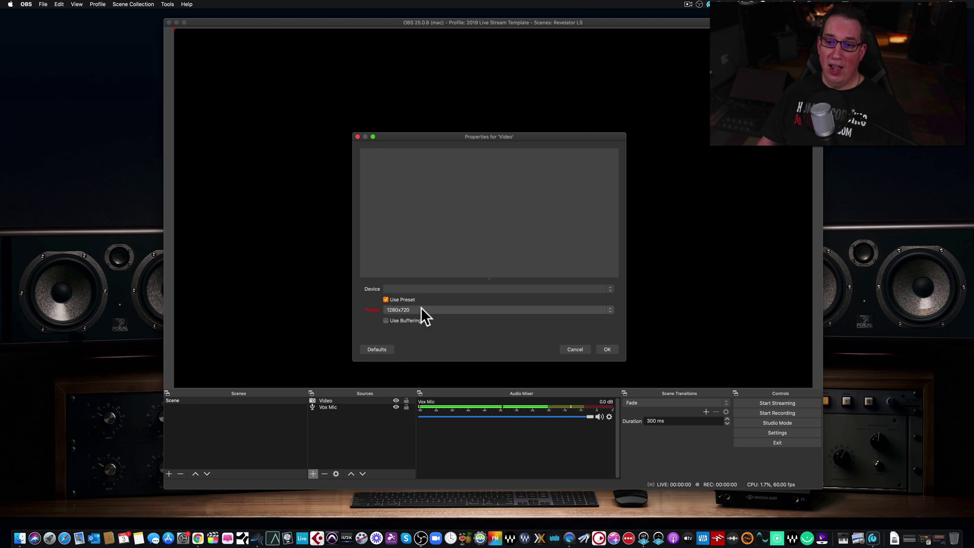
Use Cam Link 4K as the Video source, centre it on the canvas, and minimise OBS.
click(423, 289)
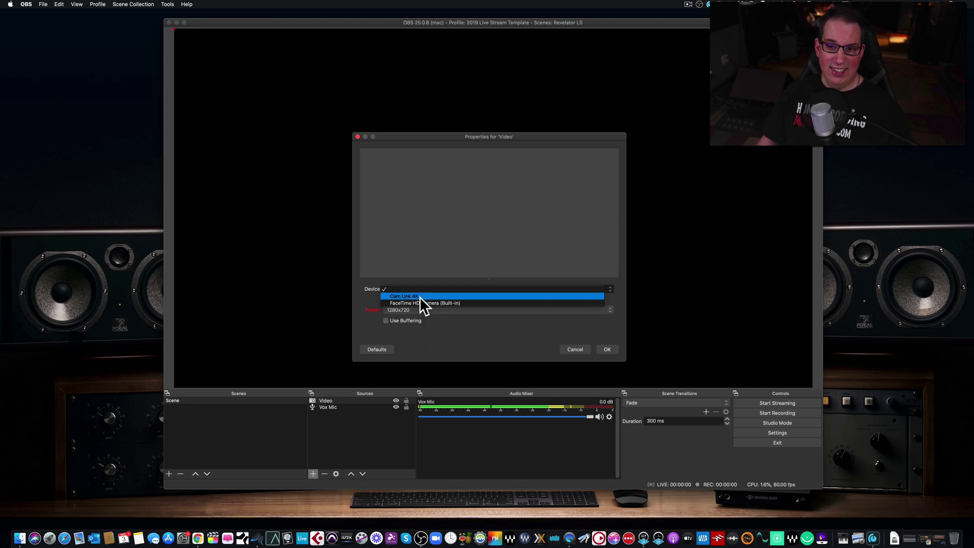
click(419, 297)
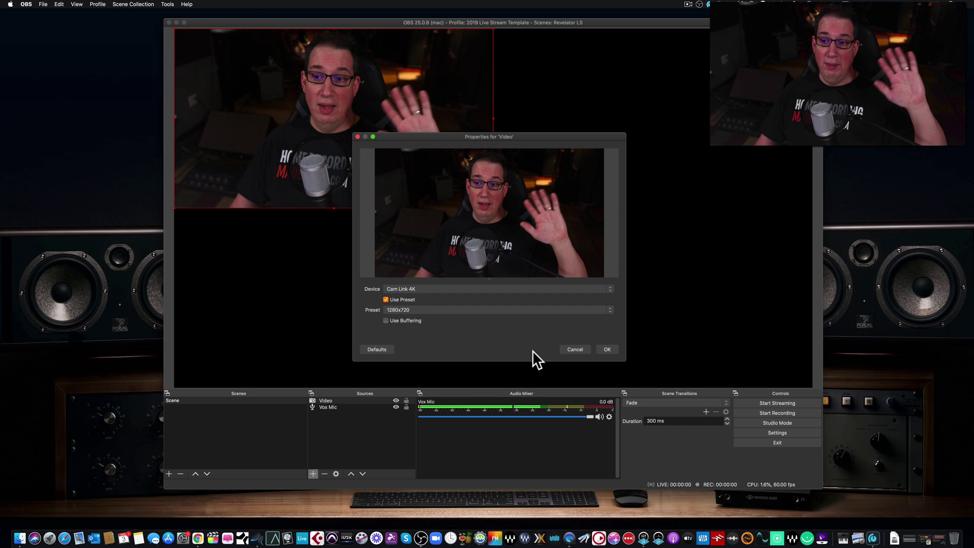
click(605, 351)
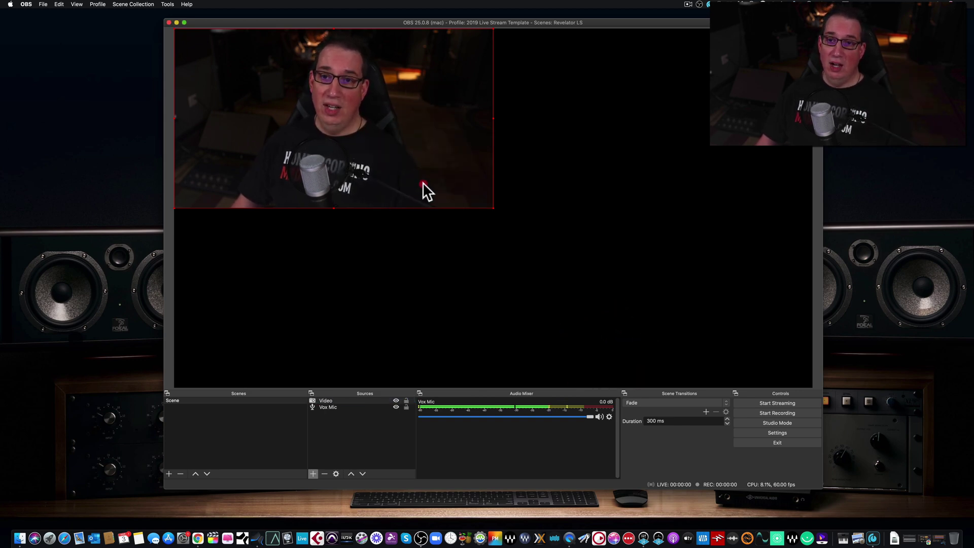
drag(423, 183, 564, 234)
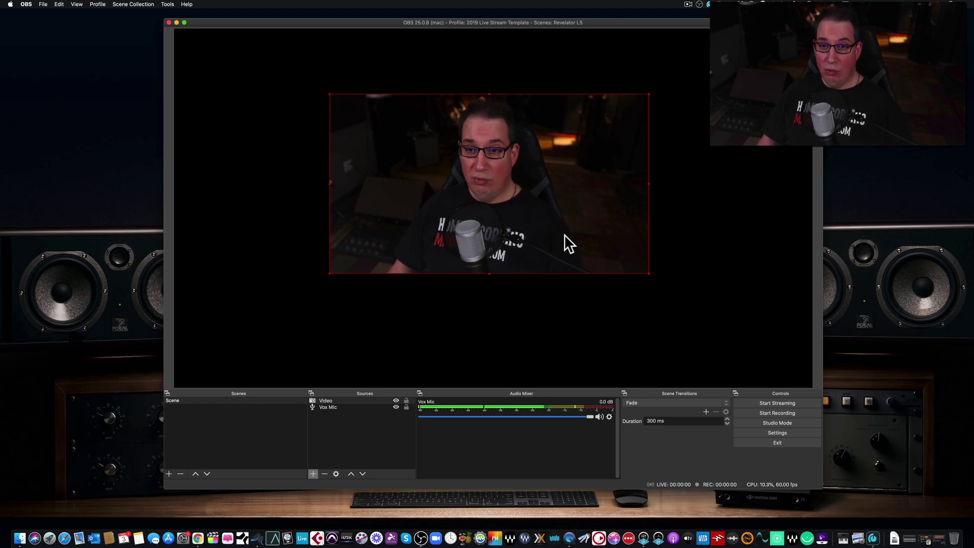
click(176, 22)
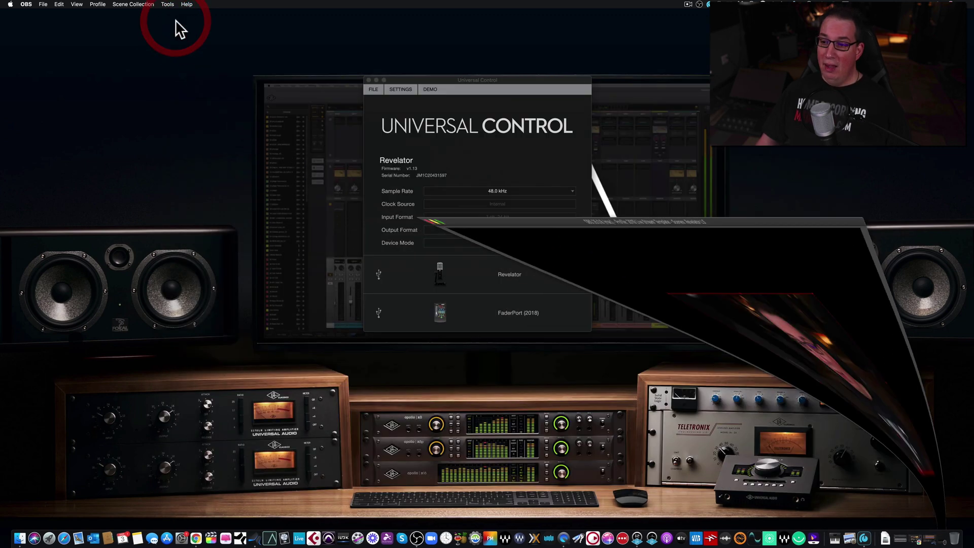
click(860, 538)
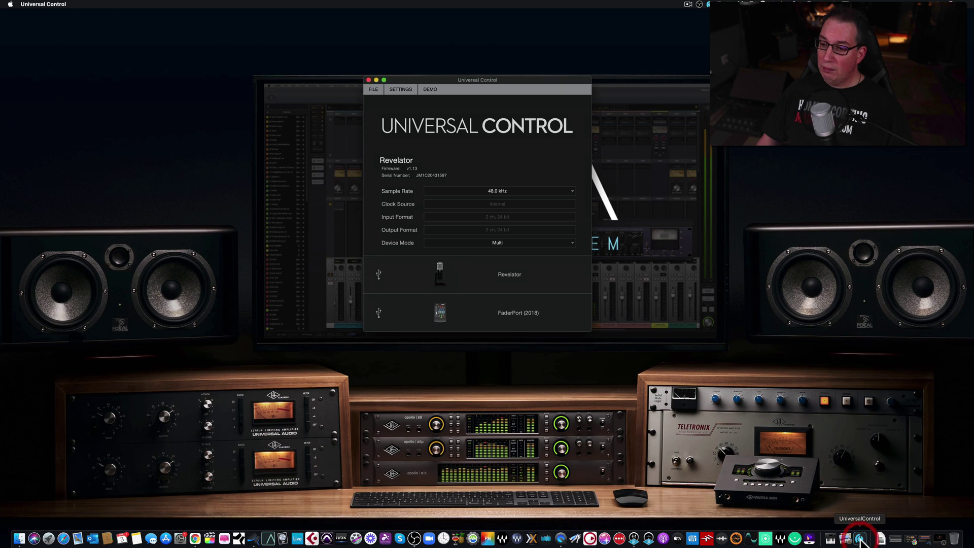
click(497, 275)
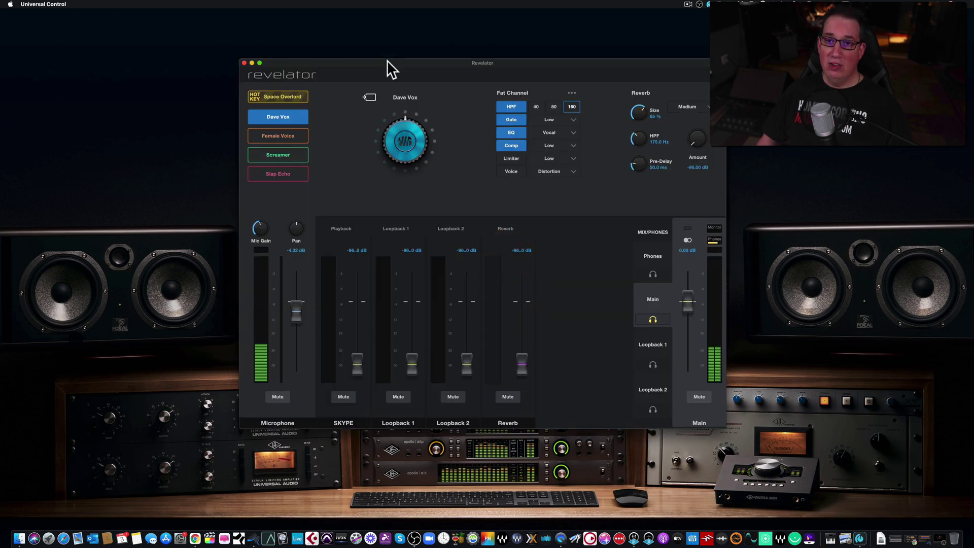
drag(387, 60, 384, 59)
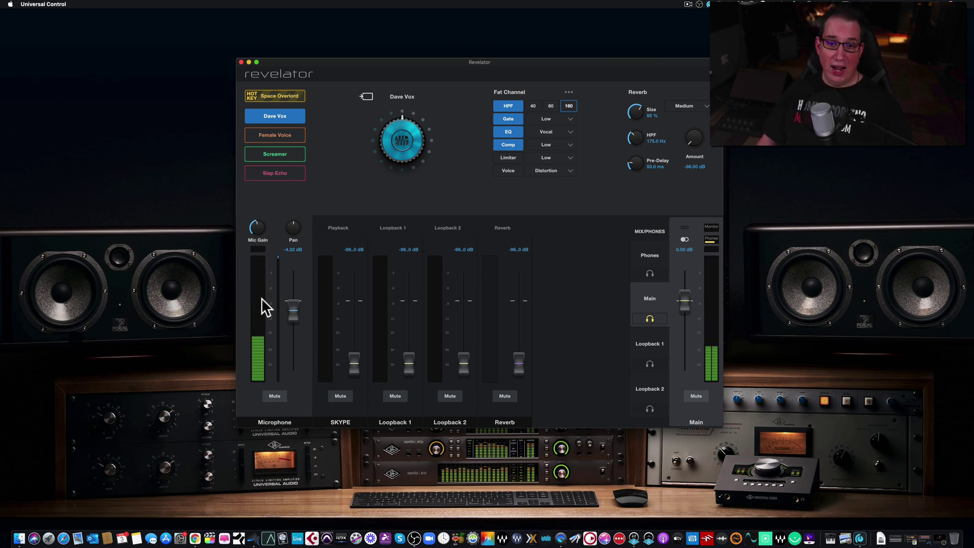
mouse_move(261, 298)
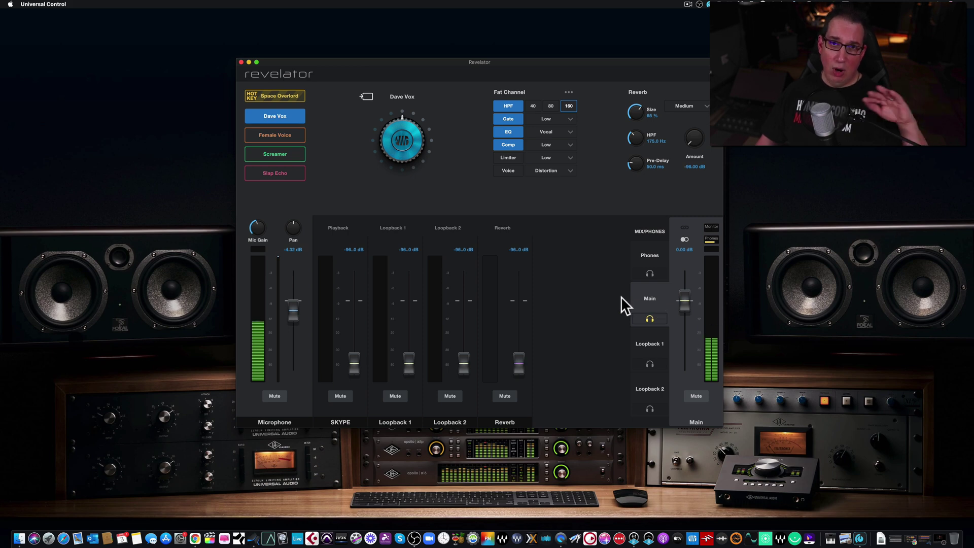
click(649, 256)
click(652, 296)
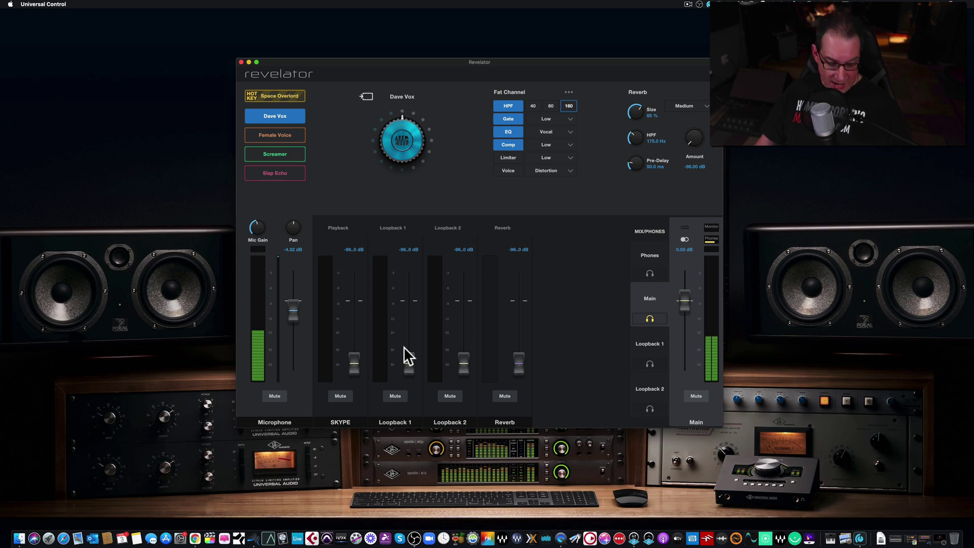
click(249, 62)
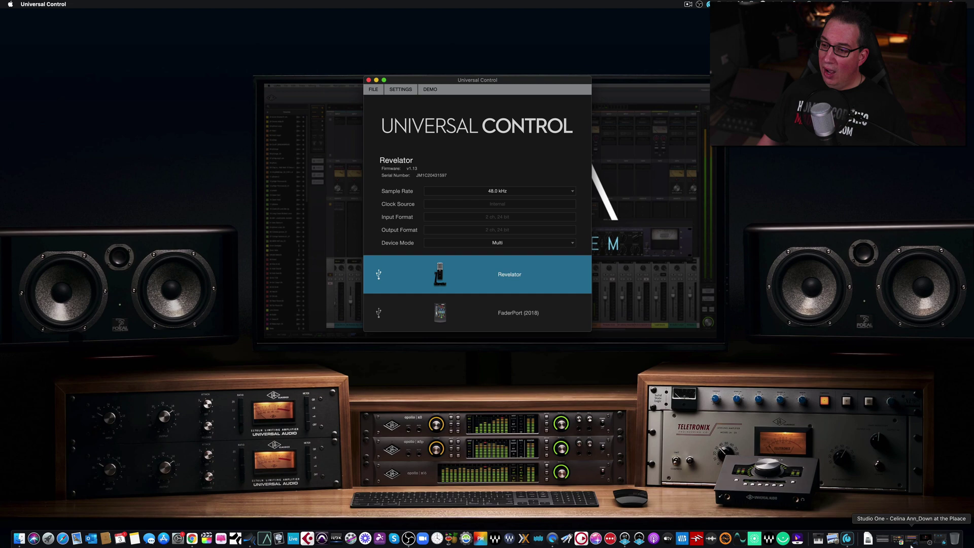
Set Studio One's playback device to Revelator Loopback 1 in Preferences.
click(914, 542)
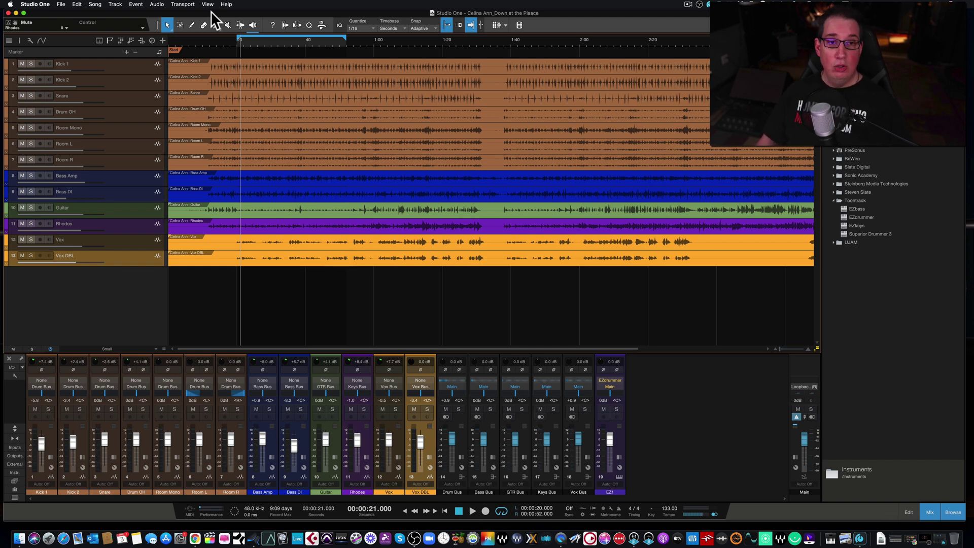
click(45, 4)
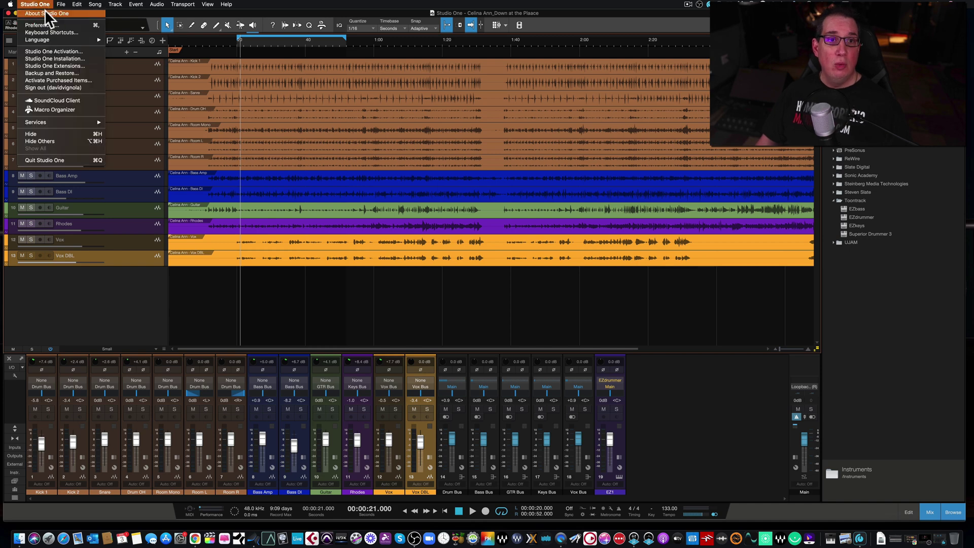
click(44, 26)
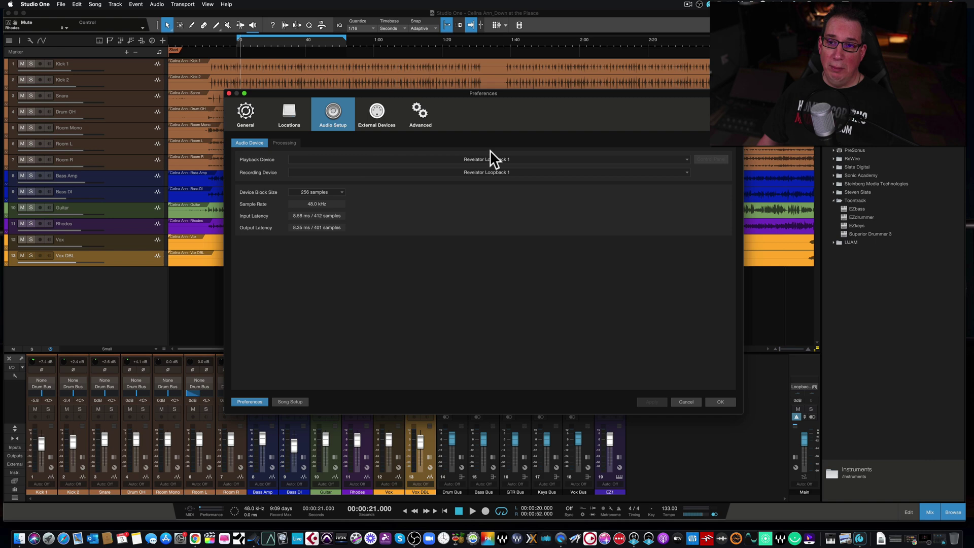
click(514, 160)
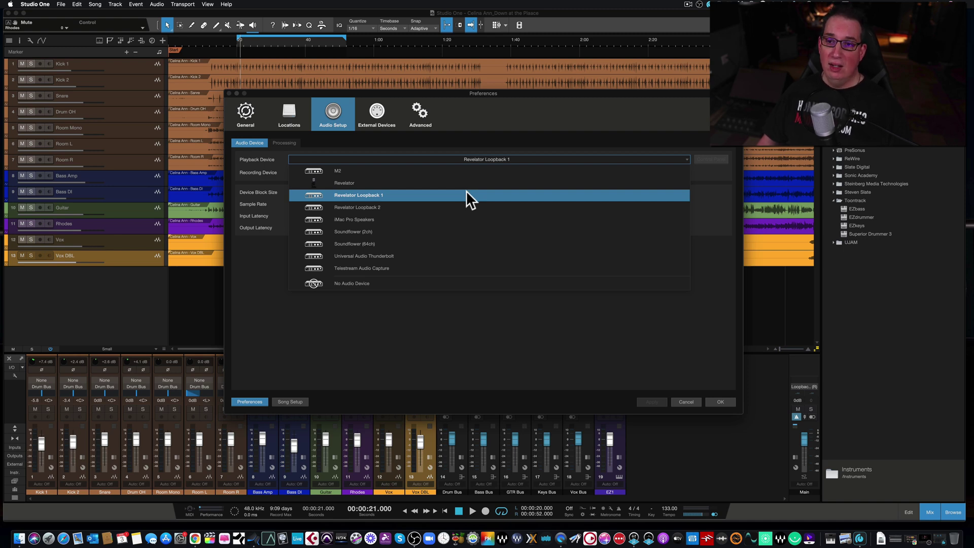
click(443, 194)
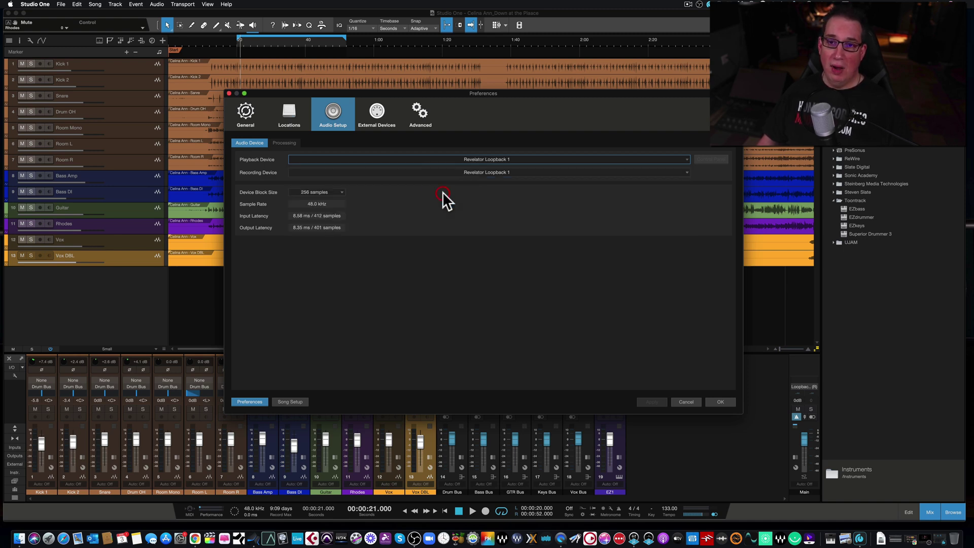
click(719, 402)
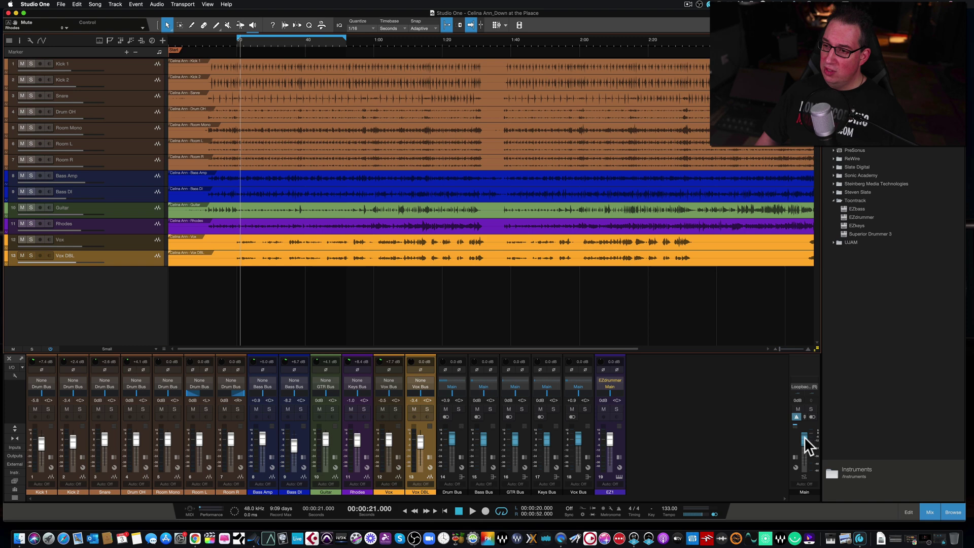
Lower Studio One's Main fader to -34.2 dB, start the song, and bring up the Revelator mixer.
drag(804, 443, 805, 455)
key(space)
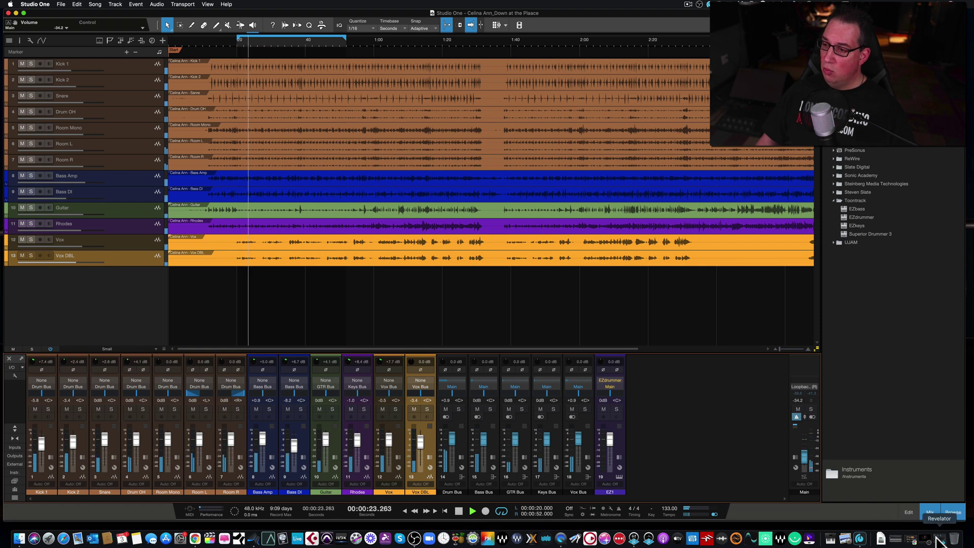
click(940, 539)
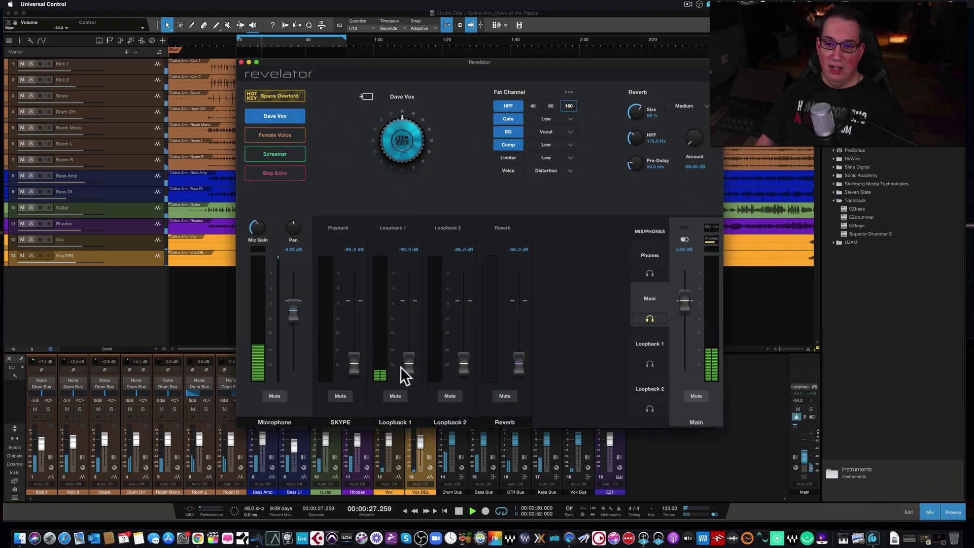
Raise Loopback 1, set Studio One's Main fader to -7.7, then settle Loopback 1 at -23.4 dB.
drag(409, 374, 410, 306)
click(805, 456)
drag(805, 457, 803, 452)
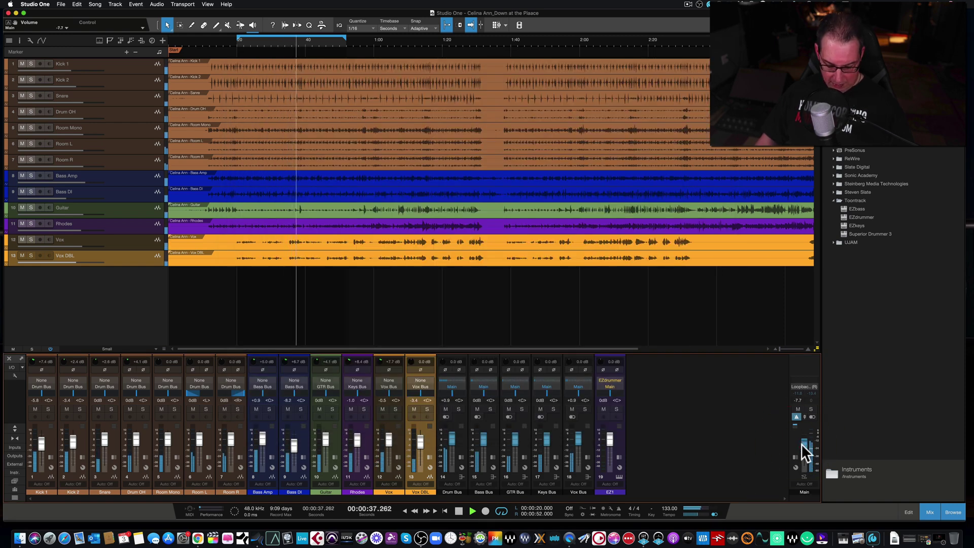
key(super+Tab)
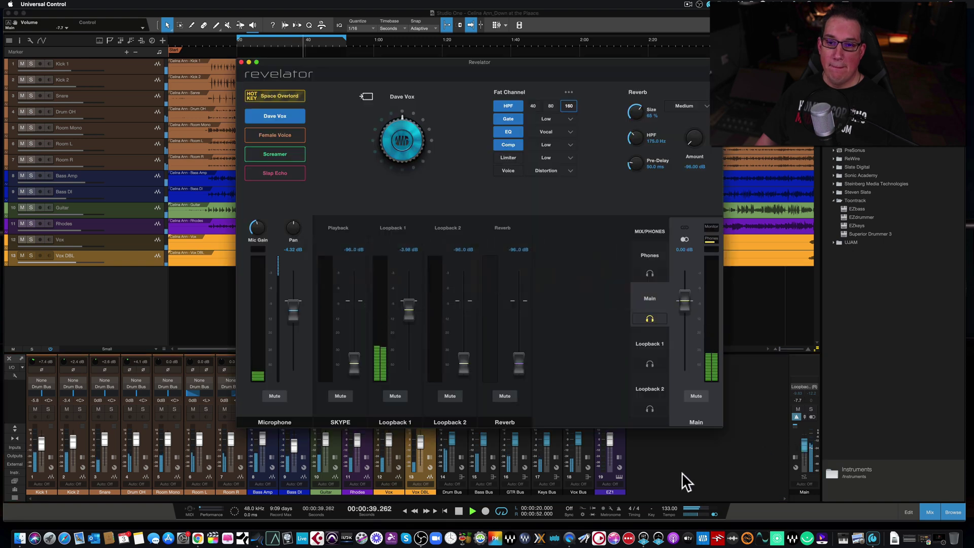
drag(405, 315, 409, 342)
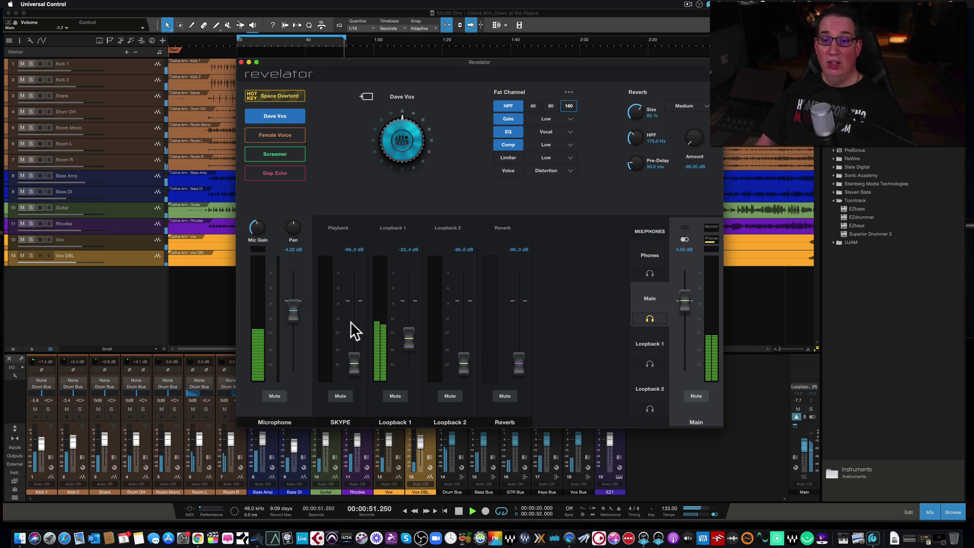
Rename Loopback 1 to 'DAW', stop playback, and nudge its Main level to -19.7 dB.
double_click(394, 422)
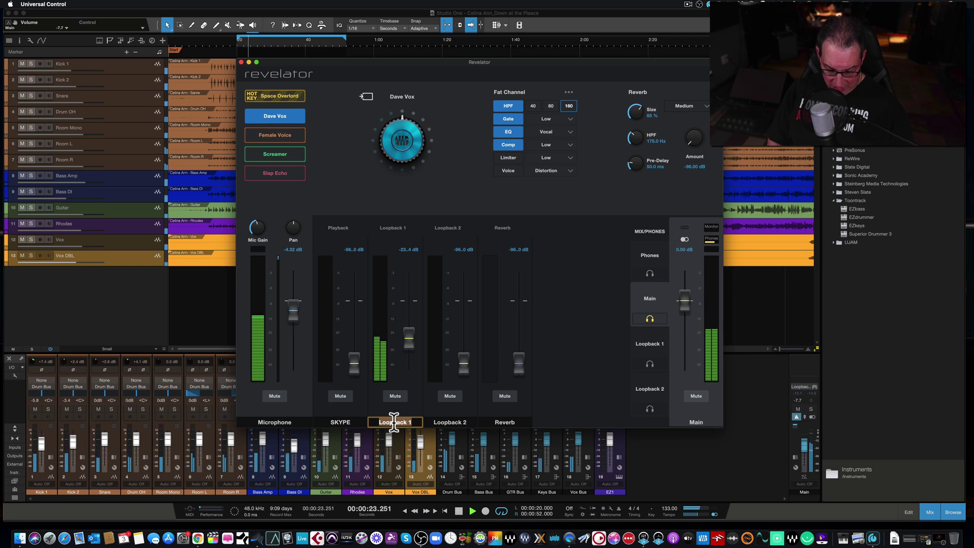
text(DAW)
key(Return)
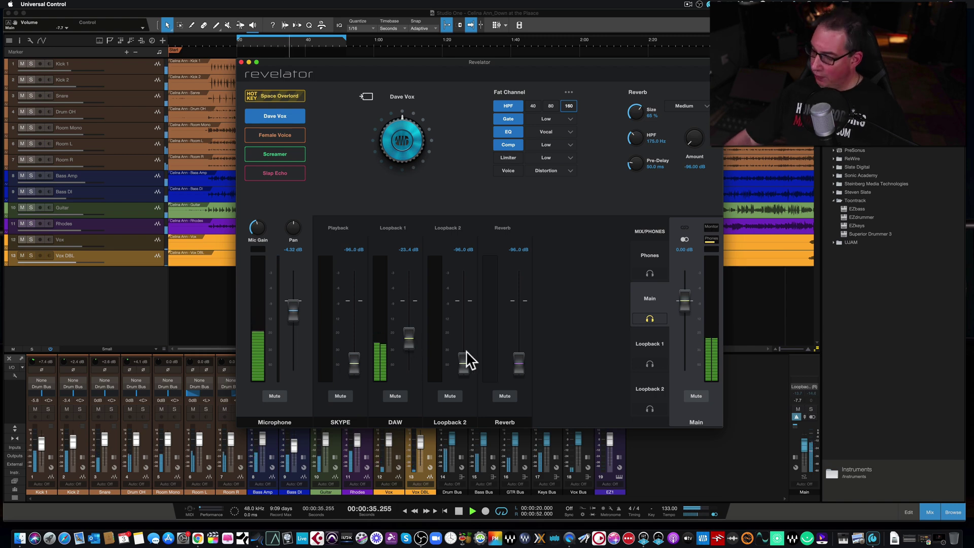
key(space)
drag(404, 340, 407, 332)
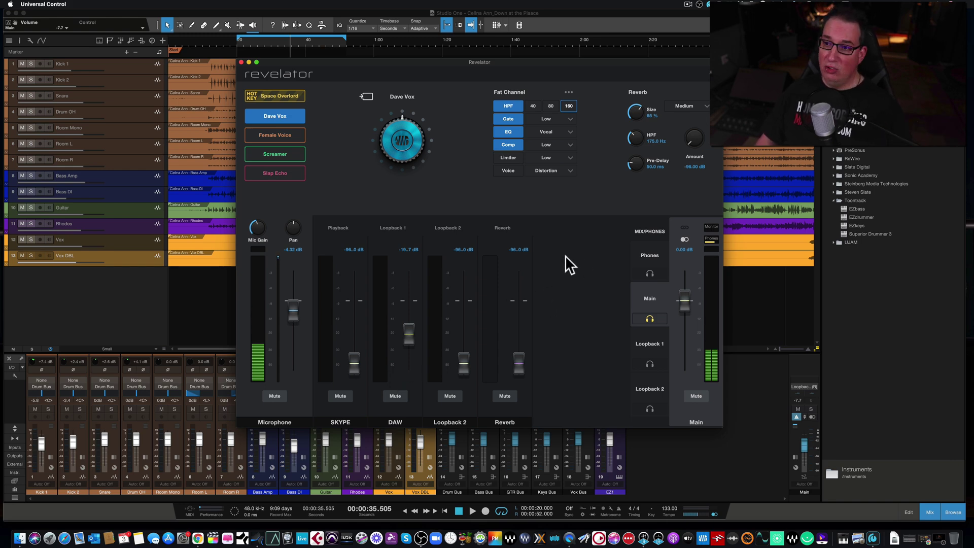
Set the DAW channel to -11.6 dB in the Phones mix, then return to the Main mix.
click(650, 259)
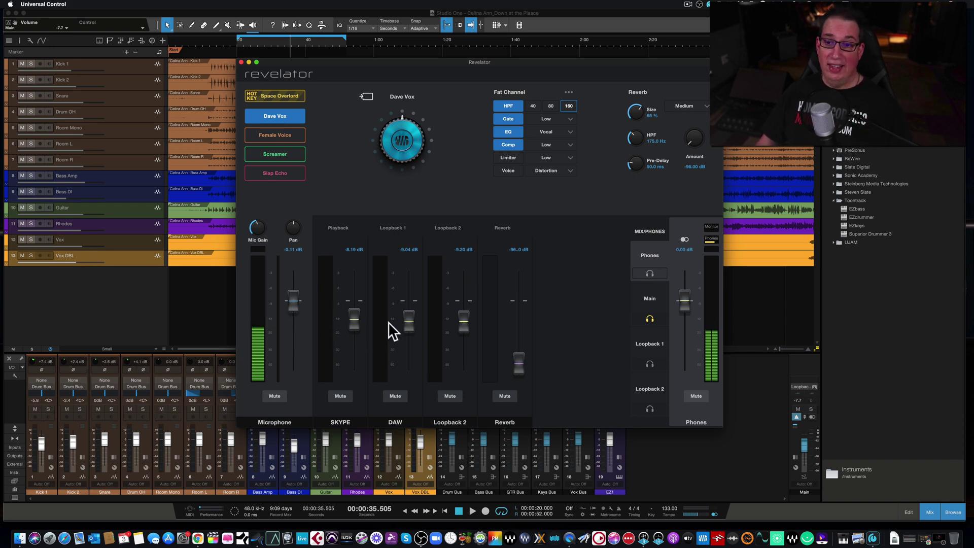
drag(411, 321, 377, 322)
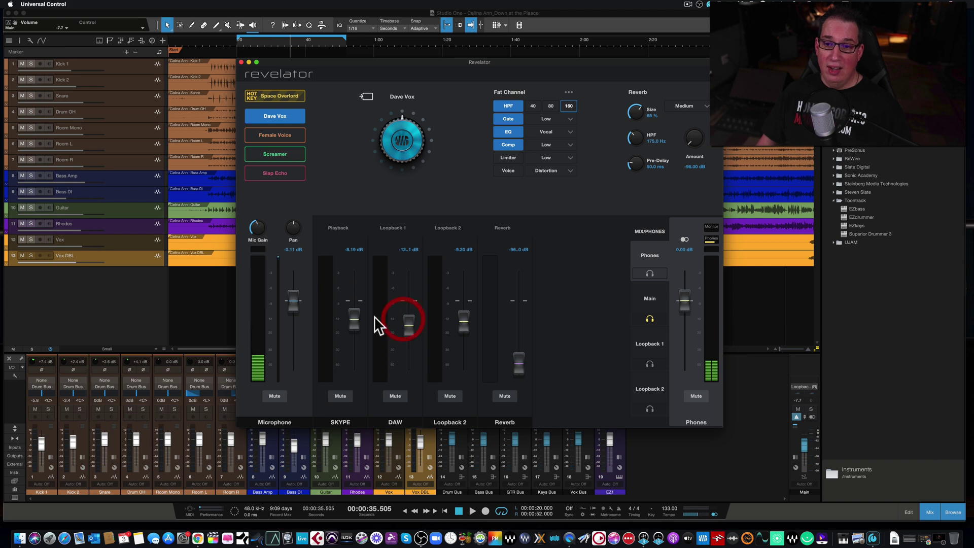
click(409, 331)
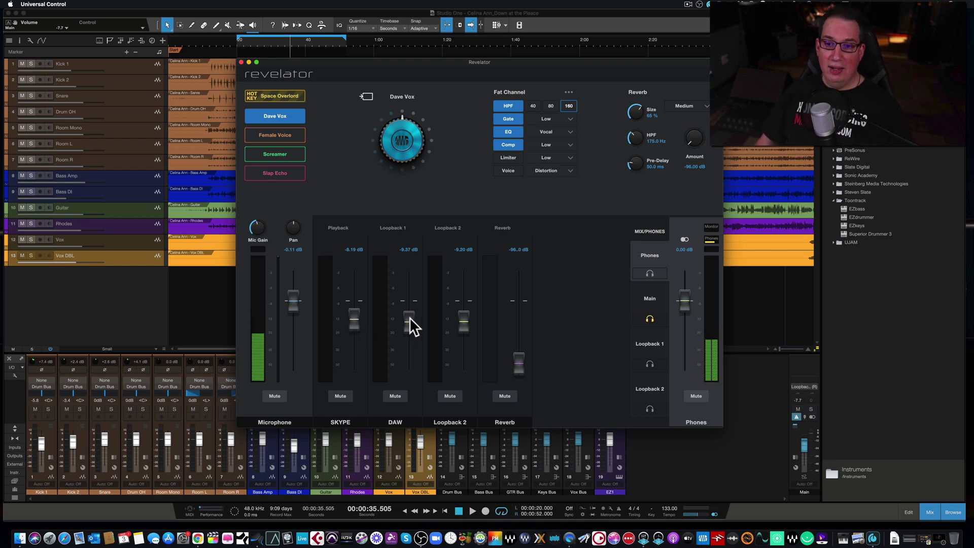
drag(409, 326, 412, 332)
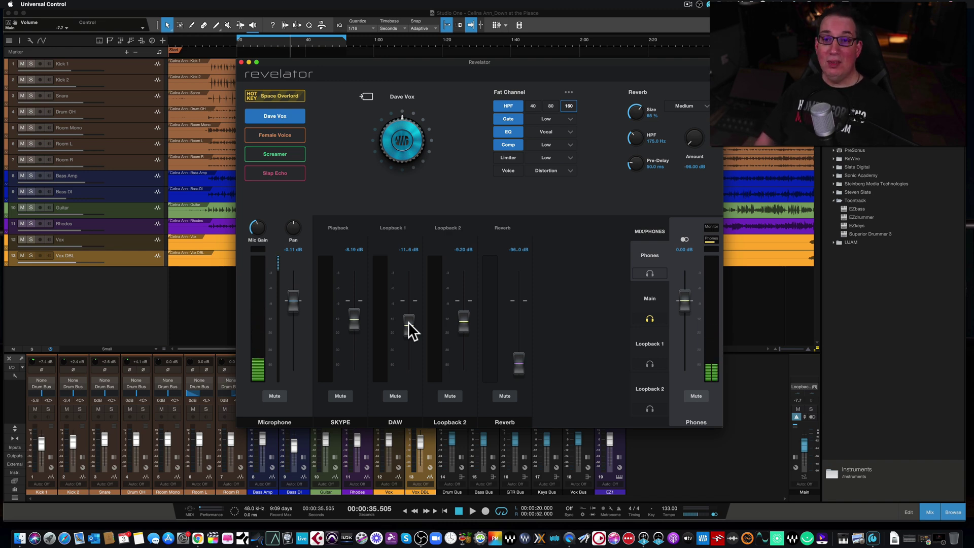
click(651, 312)
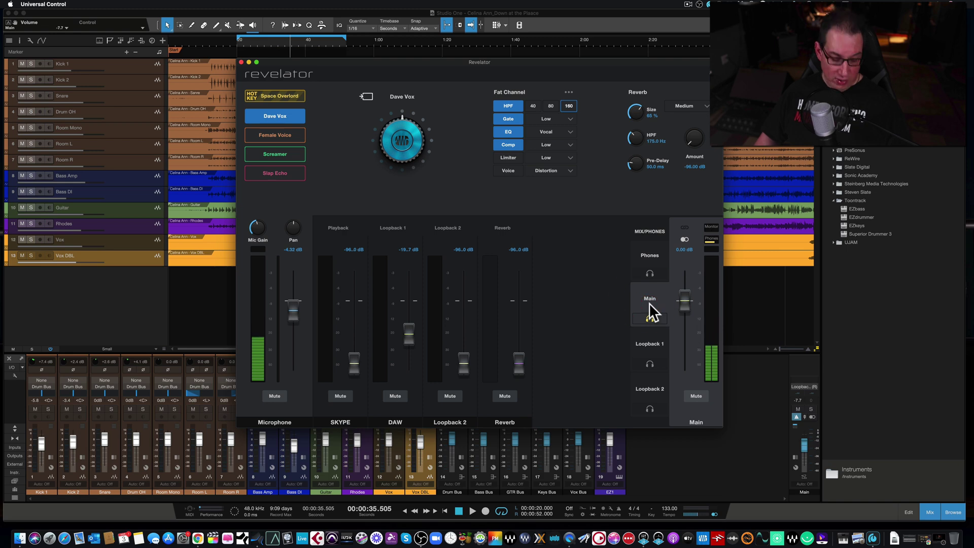
Minimise the Revelator mixer, shift the OBS window left, and bring Chrome's YouTube page forward.
click(249, 62)
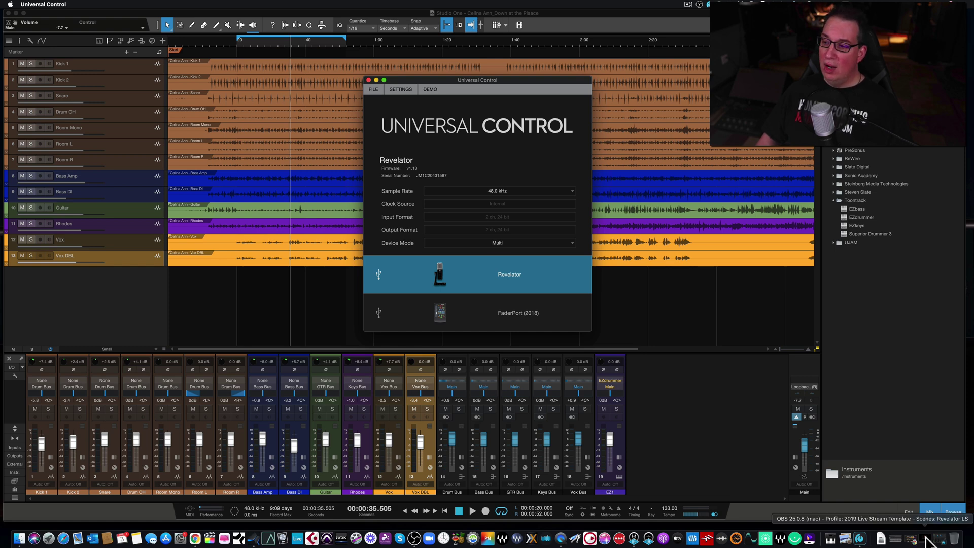
click(927, 541)
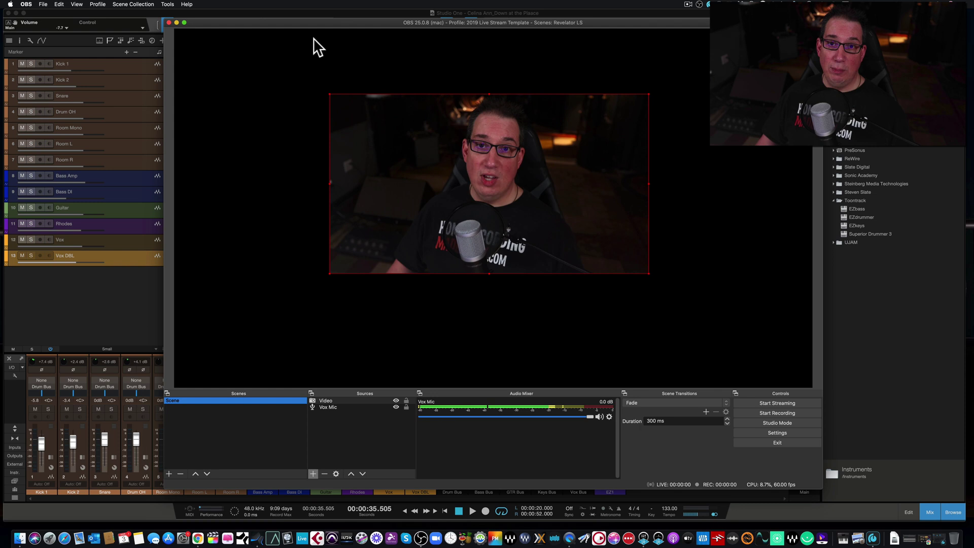
drag(245, 23, 208, 21)
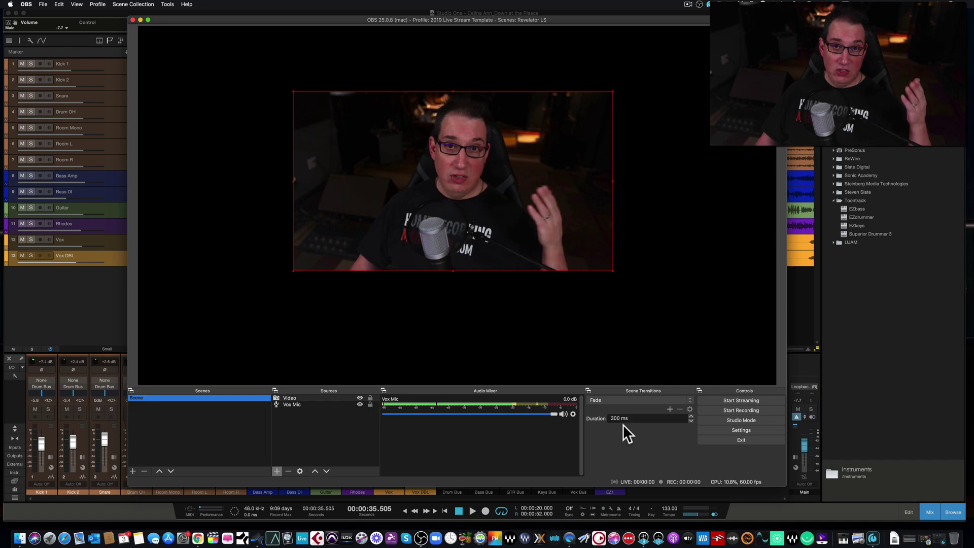
click(925, 538)
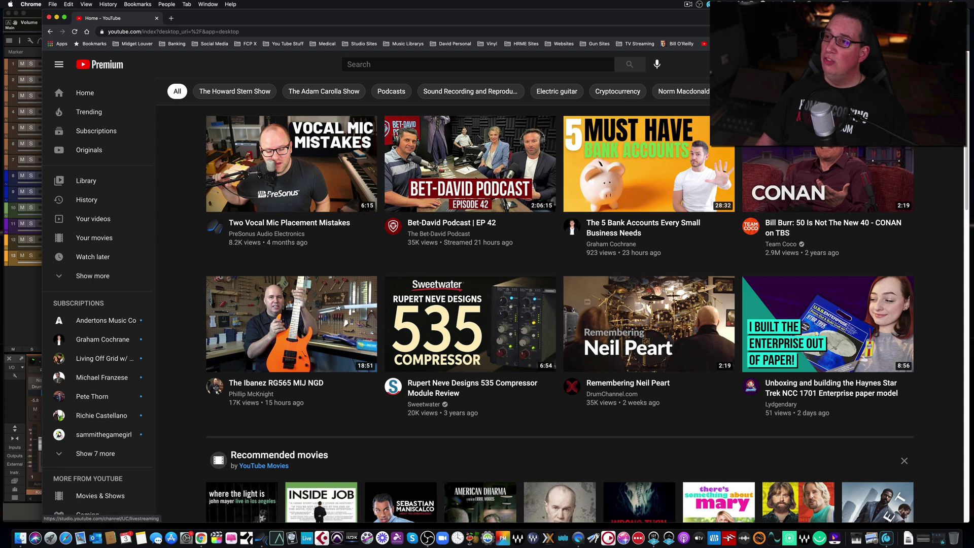
From YouTube Studio's Live streaming Manage page, schedule a new stream with fresh settings.
click(823, 107)
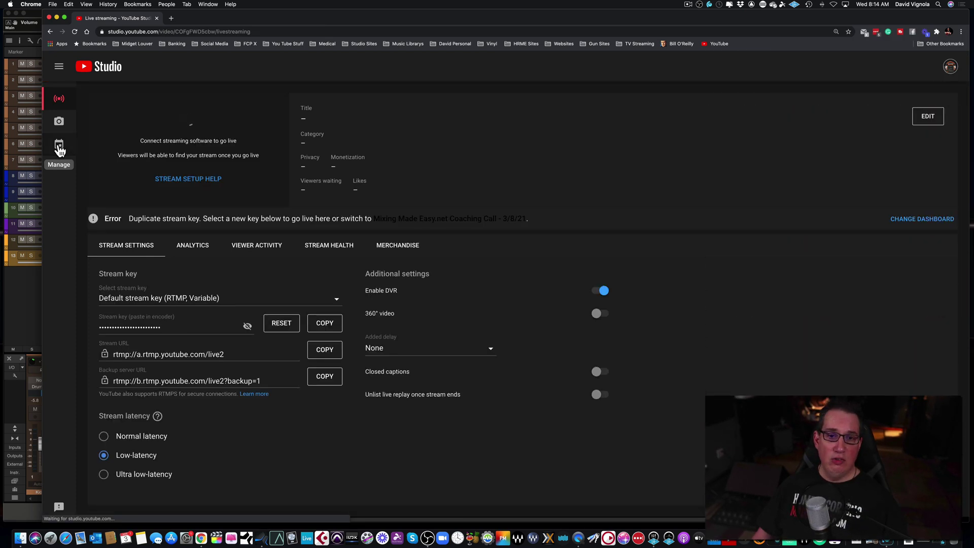
click(60, 147)
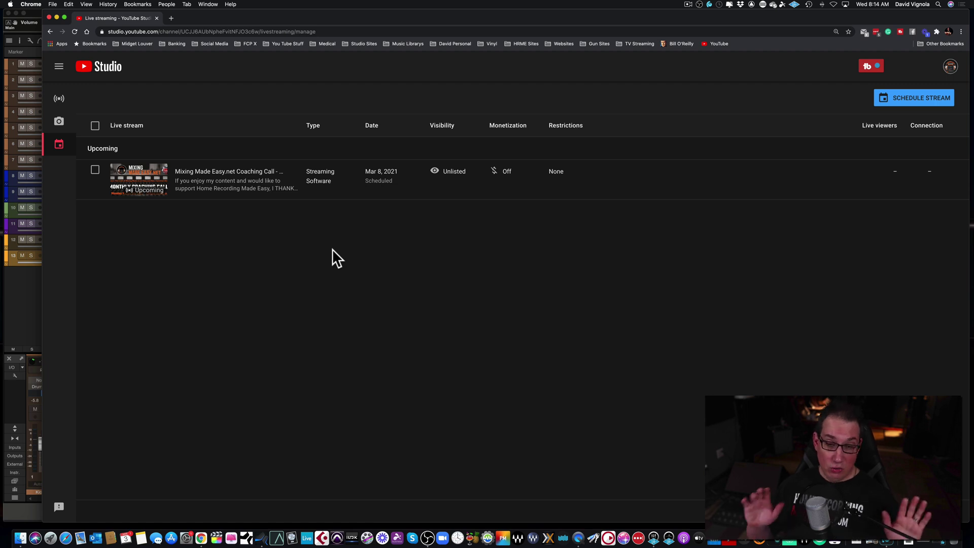
click(906, 102)
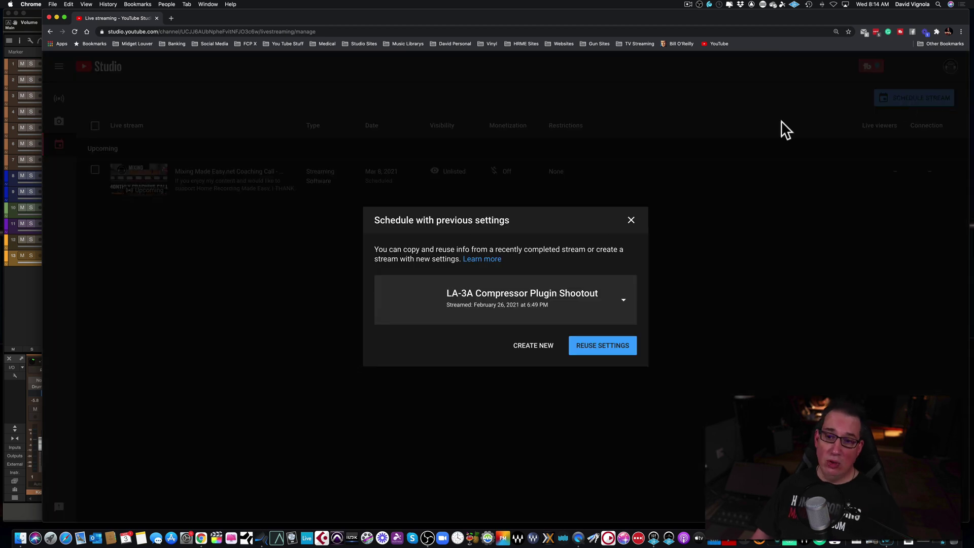
click(528, 344)
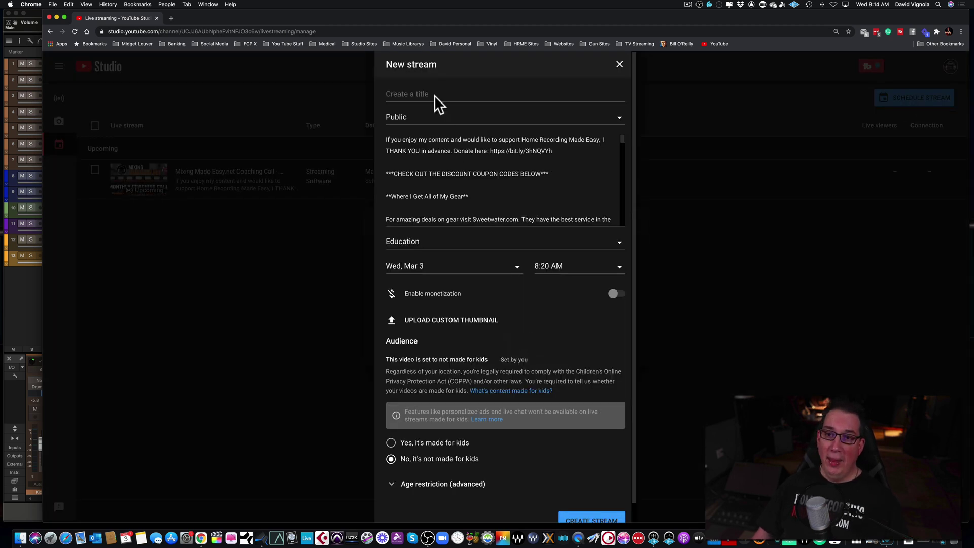
Title the new stream 'Rev Test' and set its visibility to Unlisted.
click(437, 93)
text(Rev Test)
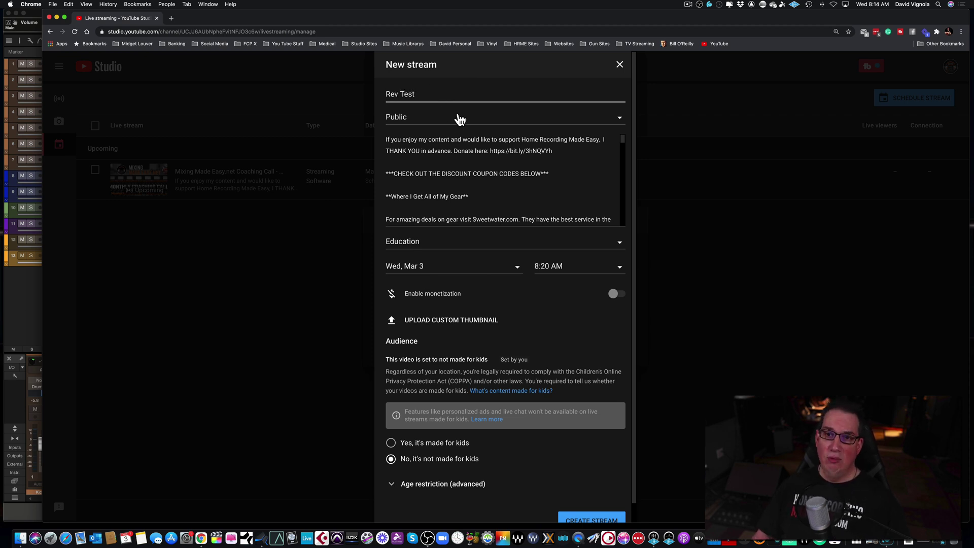
click(460, 118)
click(467, 159)
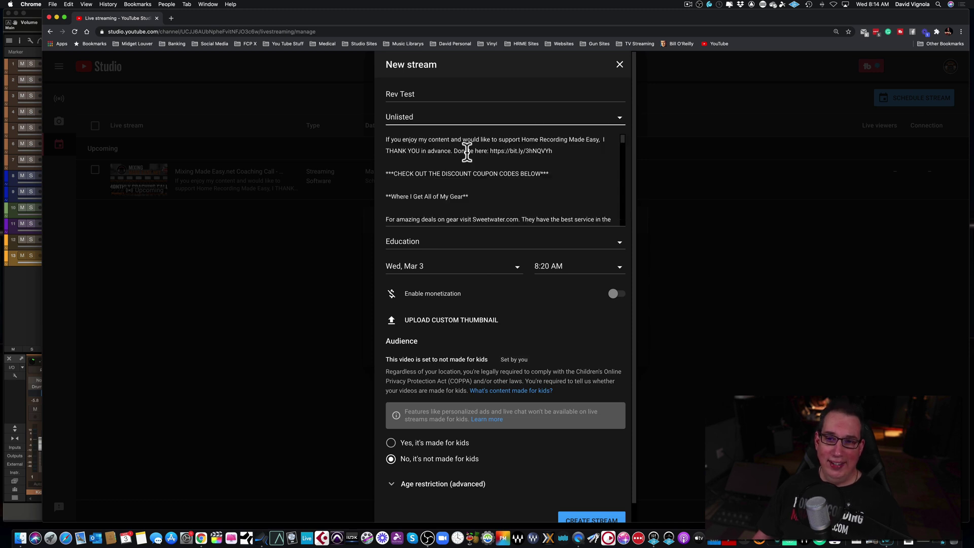
scroll(429, 169, down, 3)
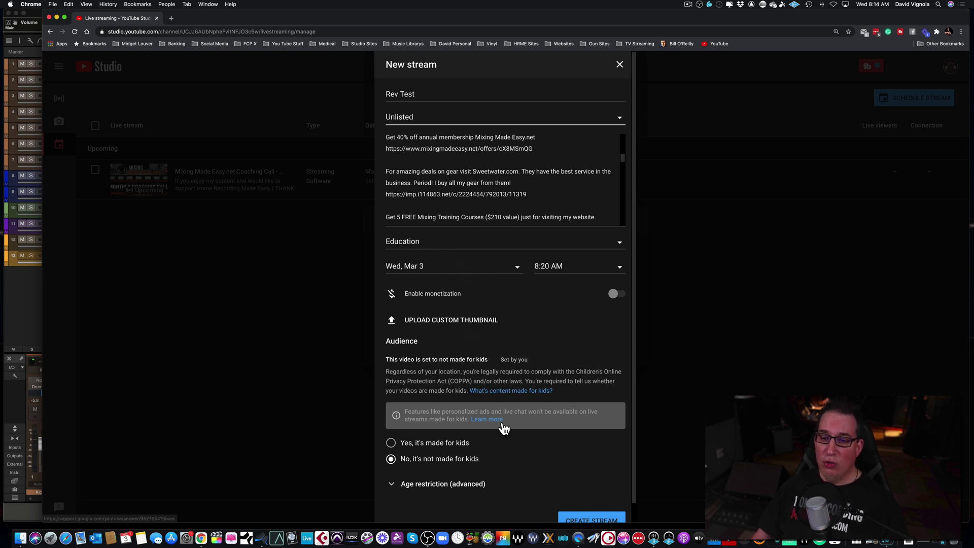
scroll(504, 429, down, 1)
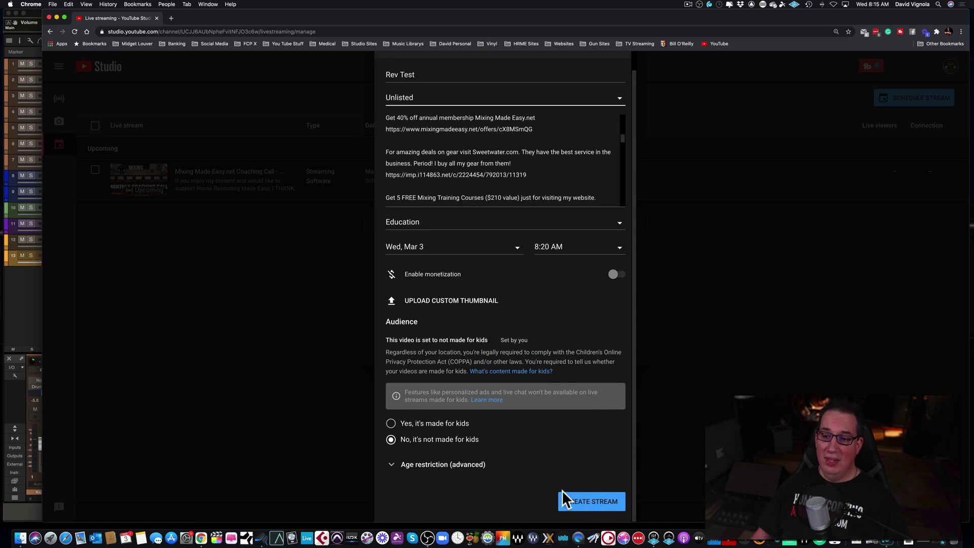
Create the Rev Test stream, copy its stream key, and minimise Chrome.
click(578, 505)
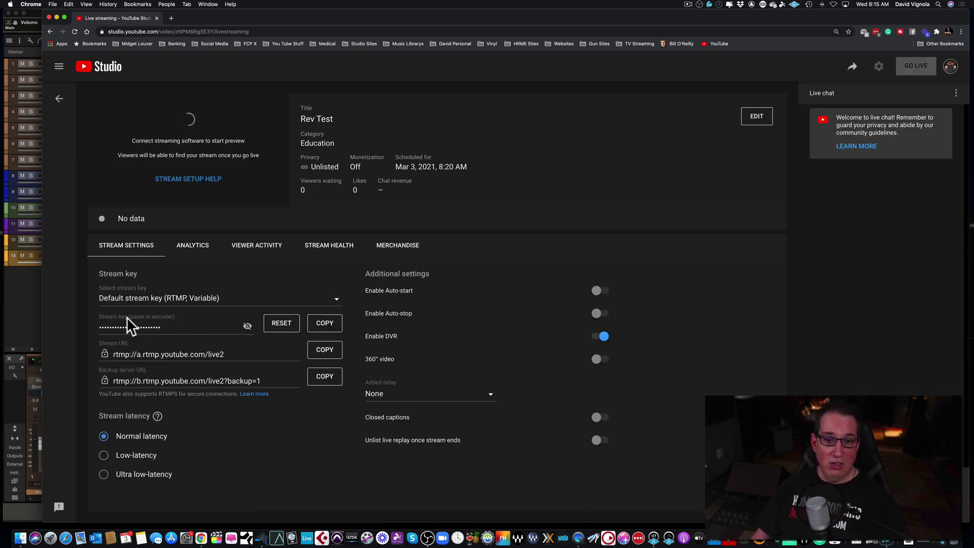
click(325, 323)
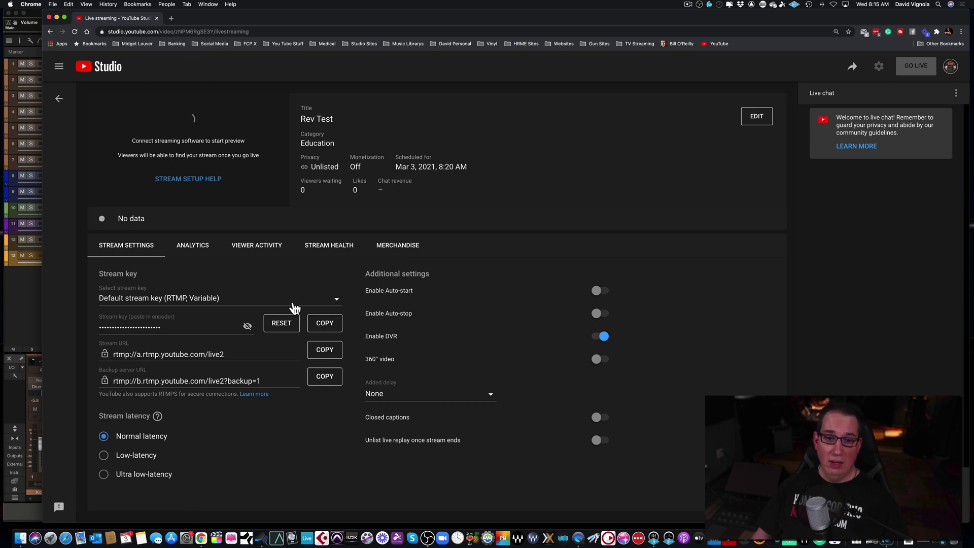
click(326, 325)
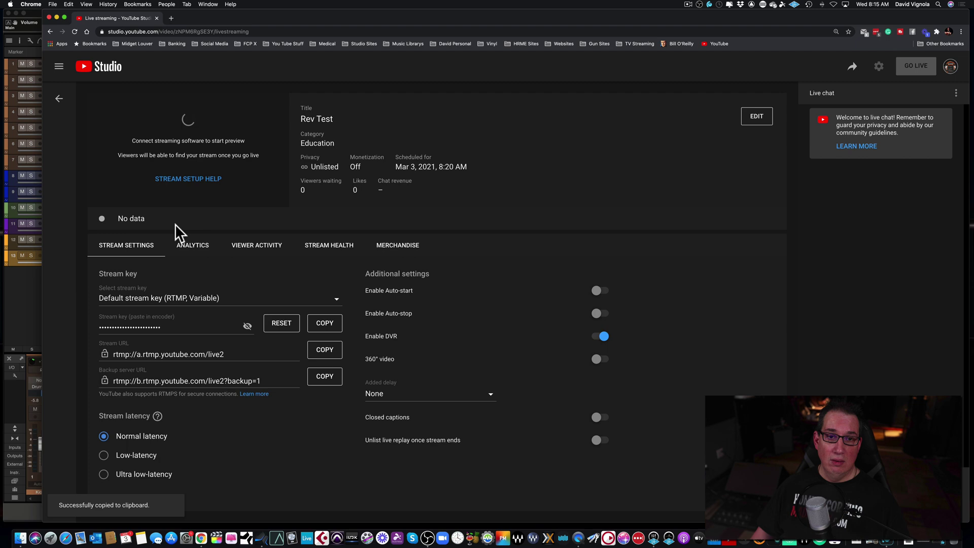
click(57, 17)
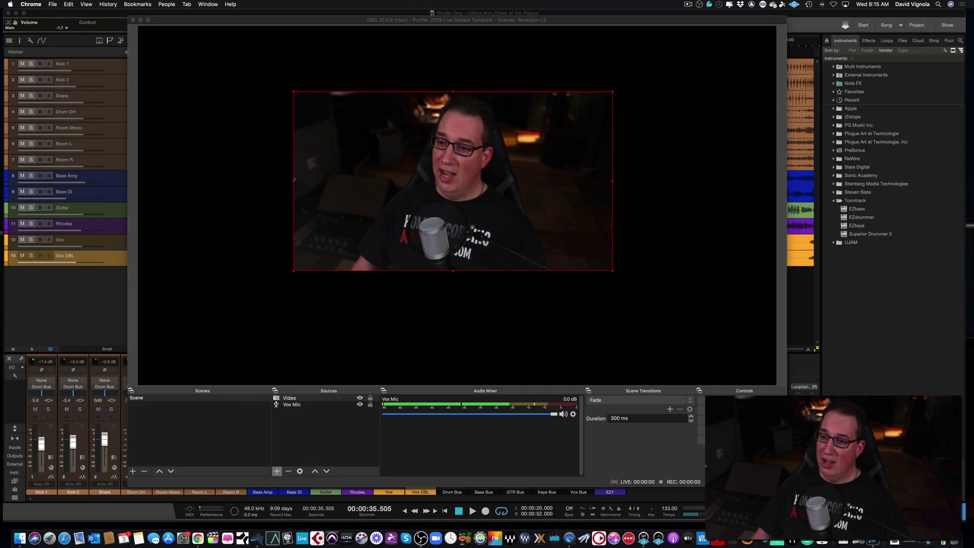
Replace the OBS Stream settings key with the newly copied YouTube stream key and save.
click(153, 398)
key(super+comma)
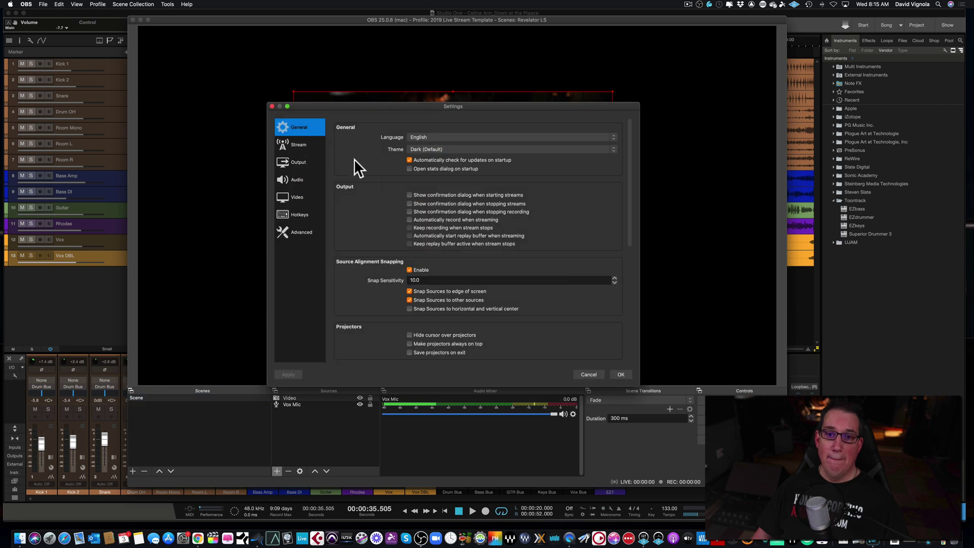
click(294, 144)
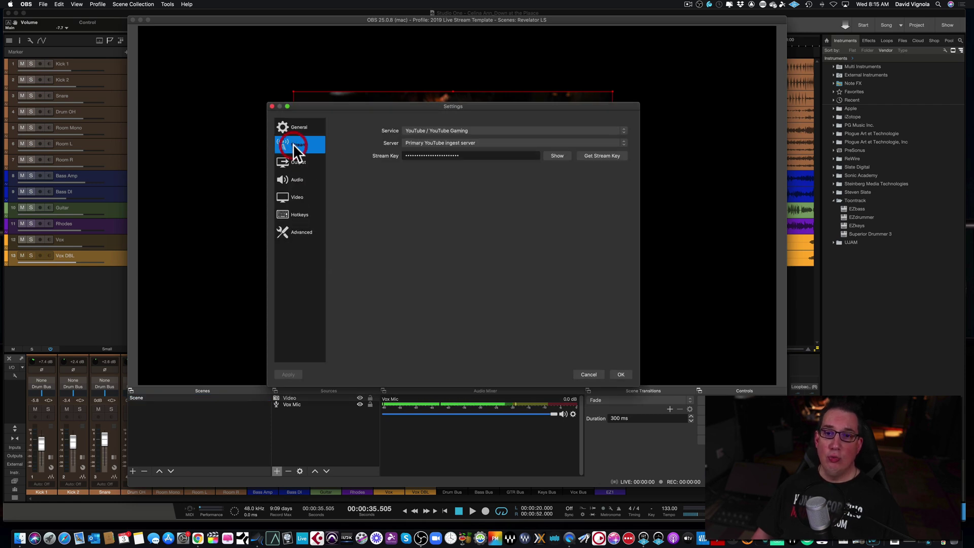
double_click(509, 156)
key(super+v)
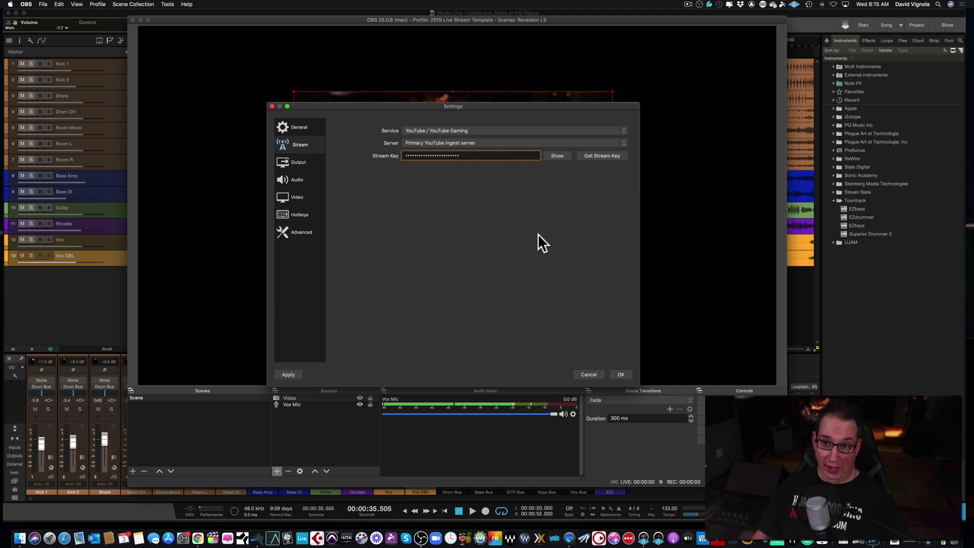
click(620, 374)
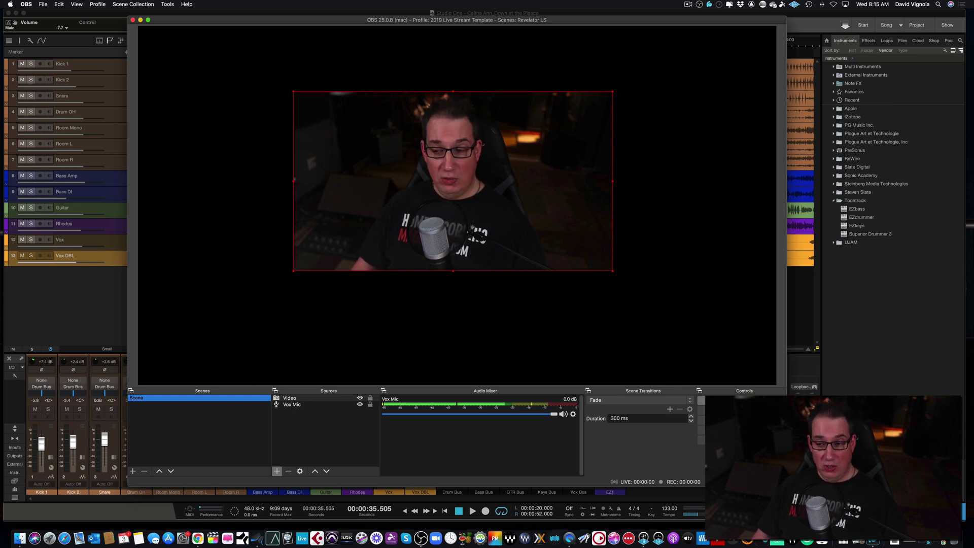
Go live with Rev Test in YouTube Studio, then end the stream and minimize Chrome.
click(940, 541)
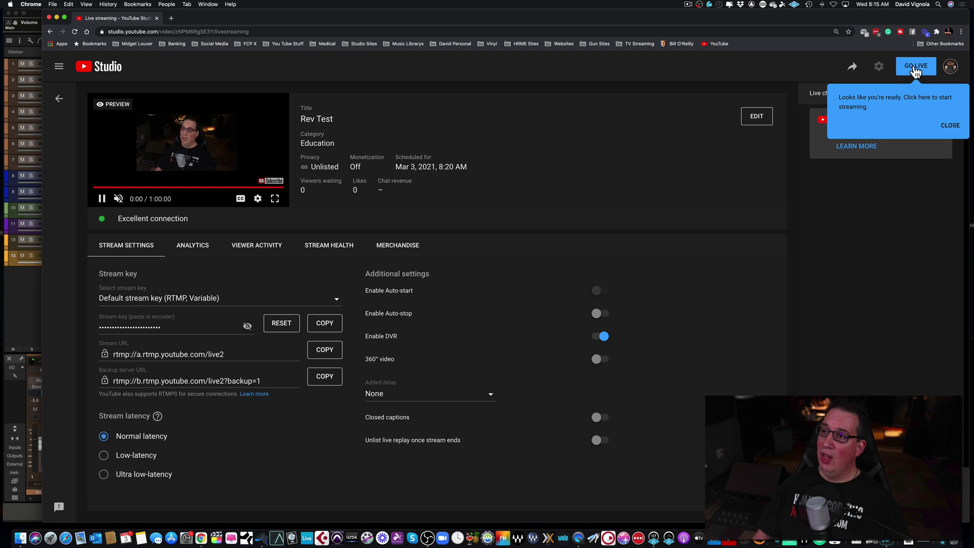
click(916, 69)
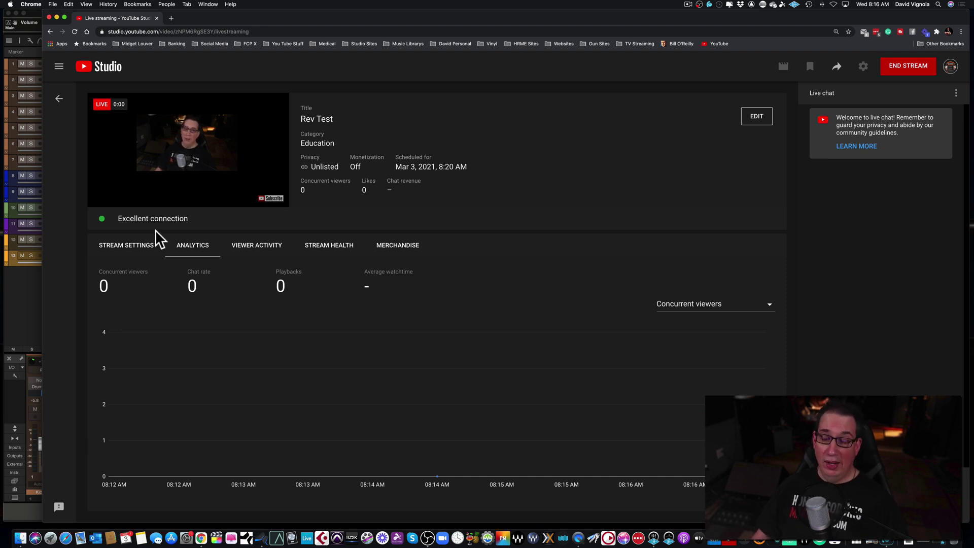
click(907, 72)
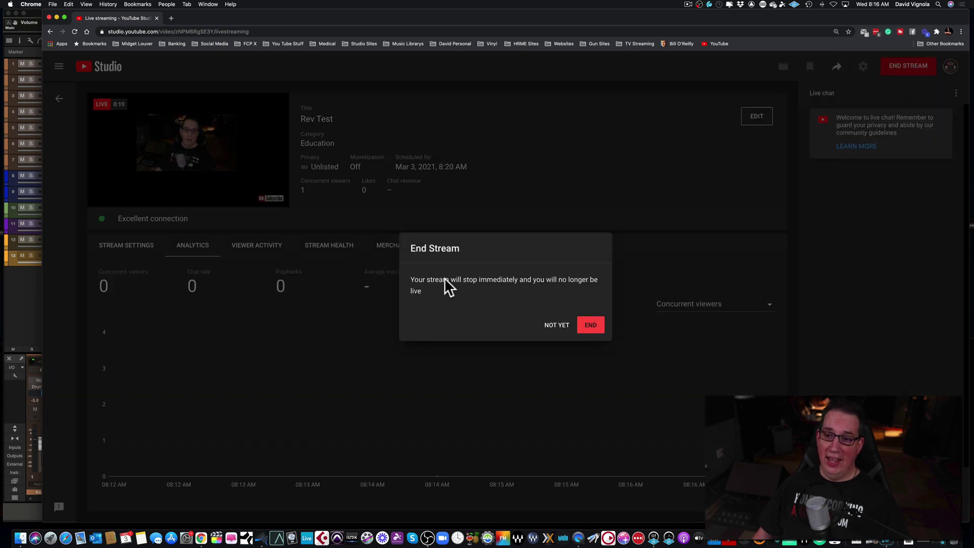
click(590, 325)
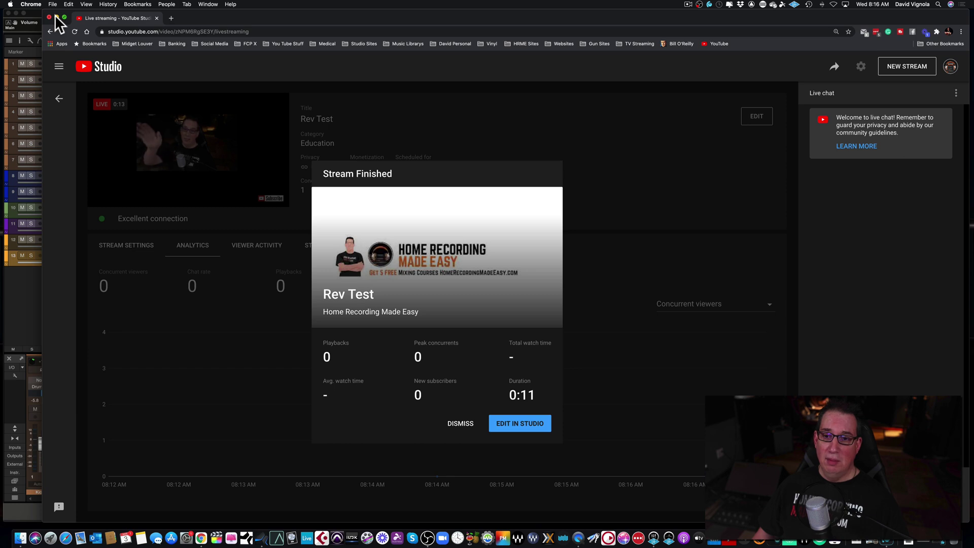
click(56, 17)
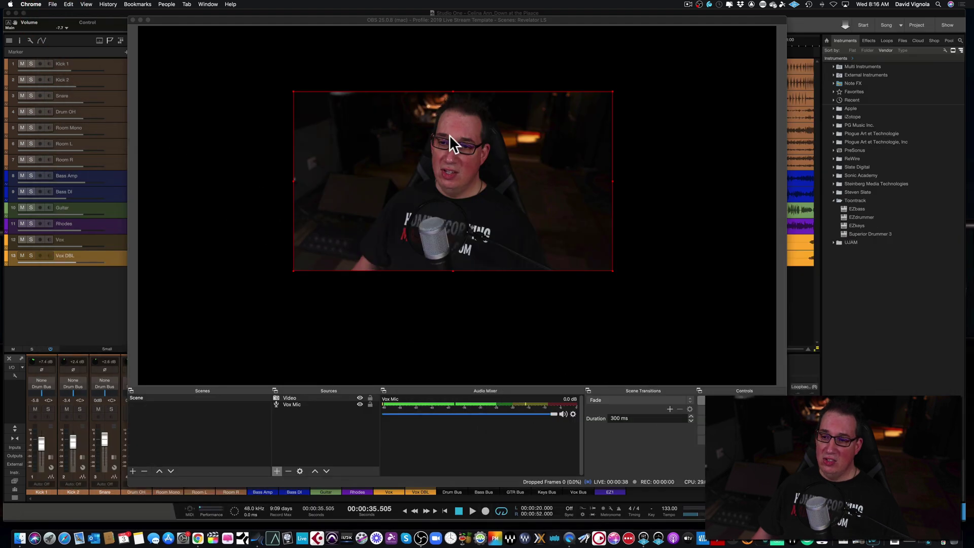
Minimize the OBS window to reveal Universal Control's Revelator device list over Studio One.
click(200, 398)
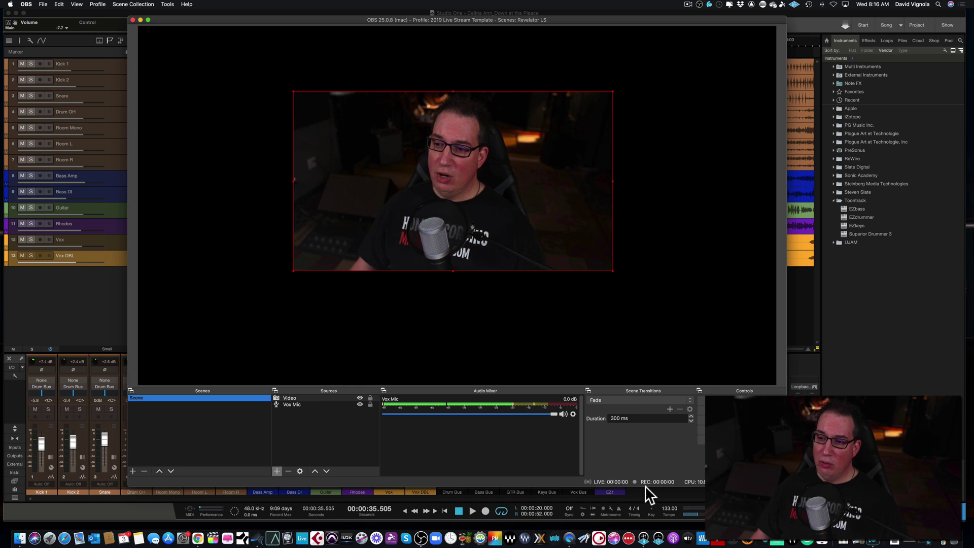
click(141, 20)
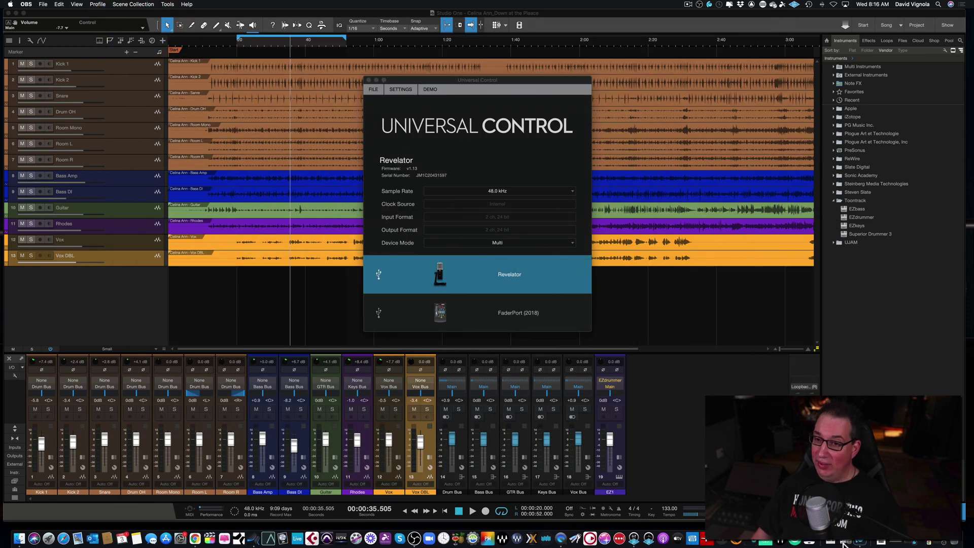
Open the Revelator mixer, set DAW to -18.6 dB, Playback to -17.0 dB, and rename Playback 'Youtube'.
double_click(506, 271)
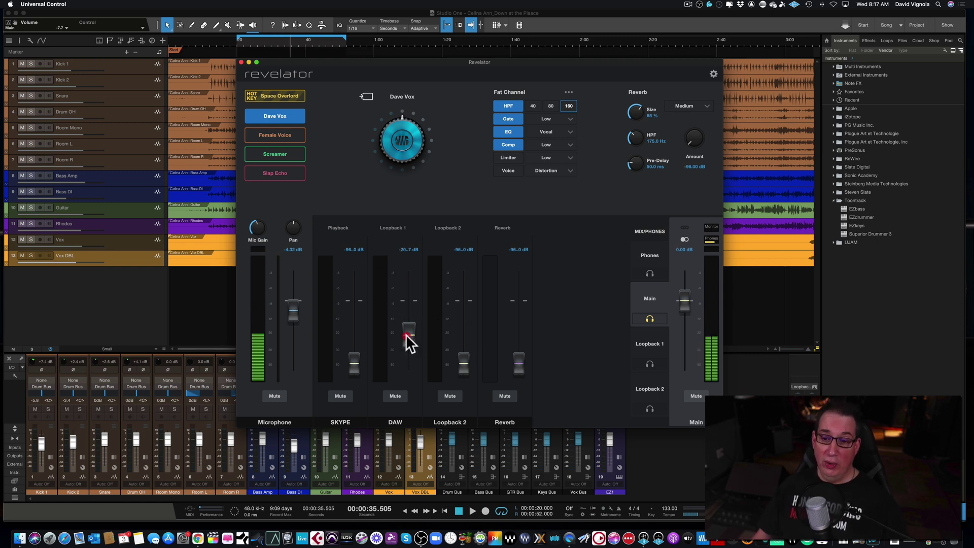
drag(406, 334, 406, 330)
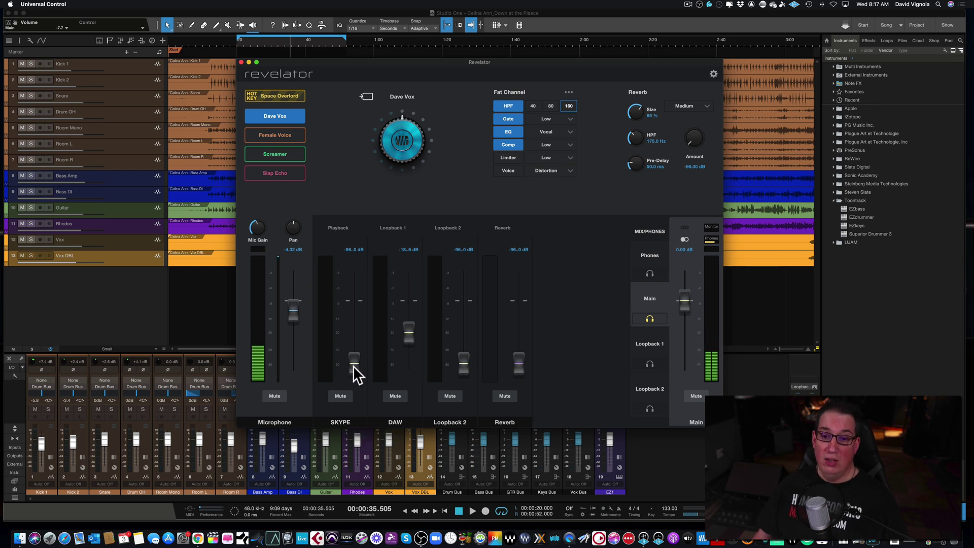
drag(354, 366, 355, 334)
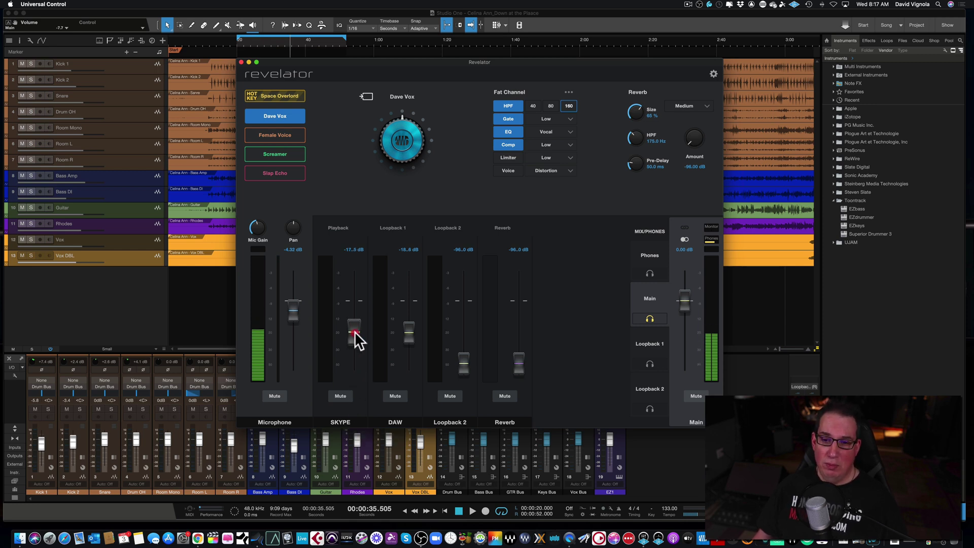
double_click(340, 422)
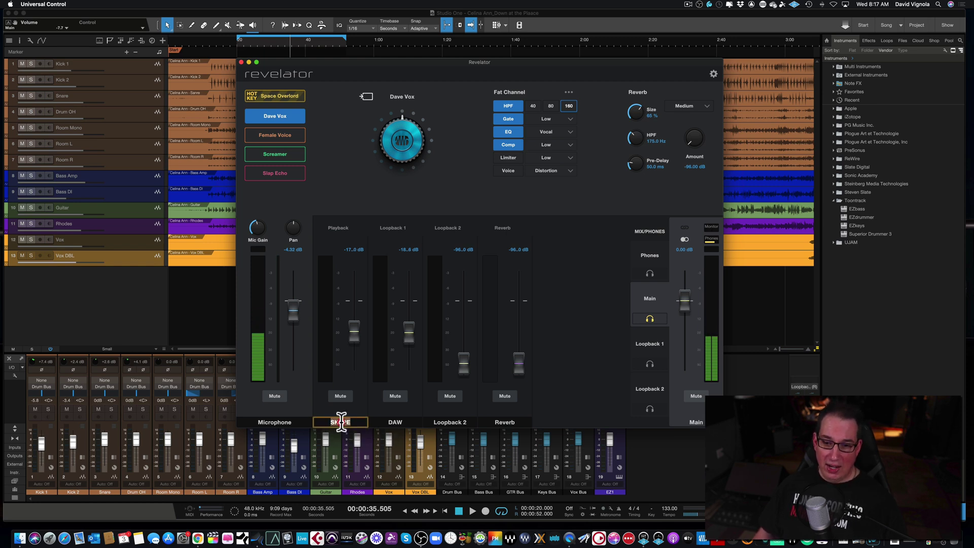
text(Youtu)
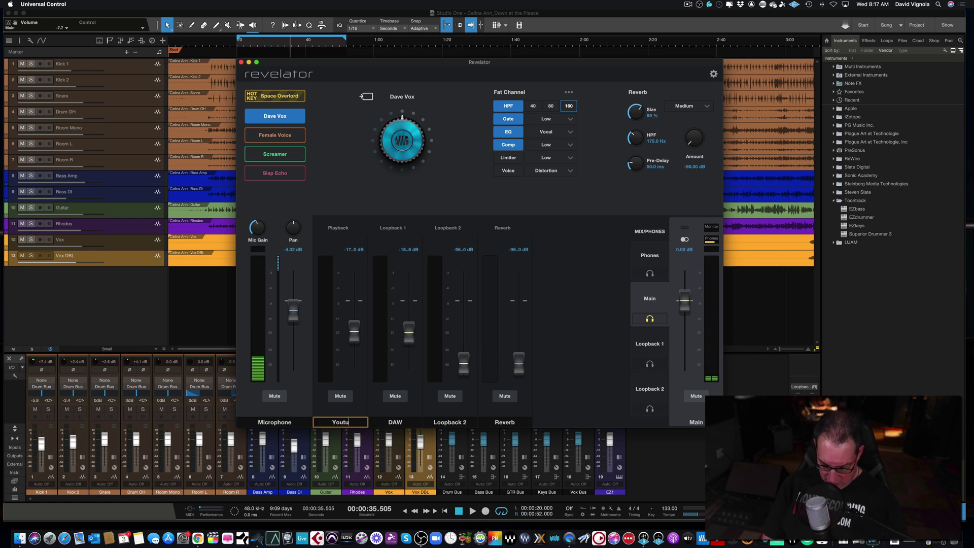
text(be)
key(Return)
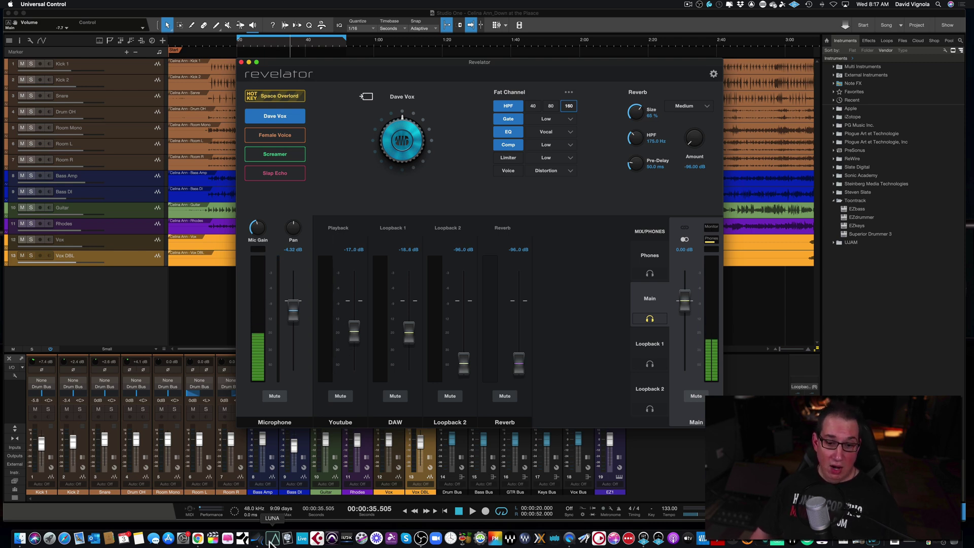
Check the sound output device in System Preferences, then close it.
click(182, 539)
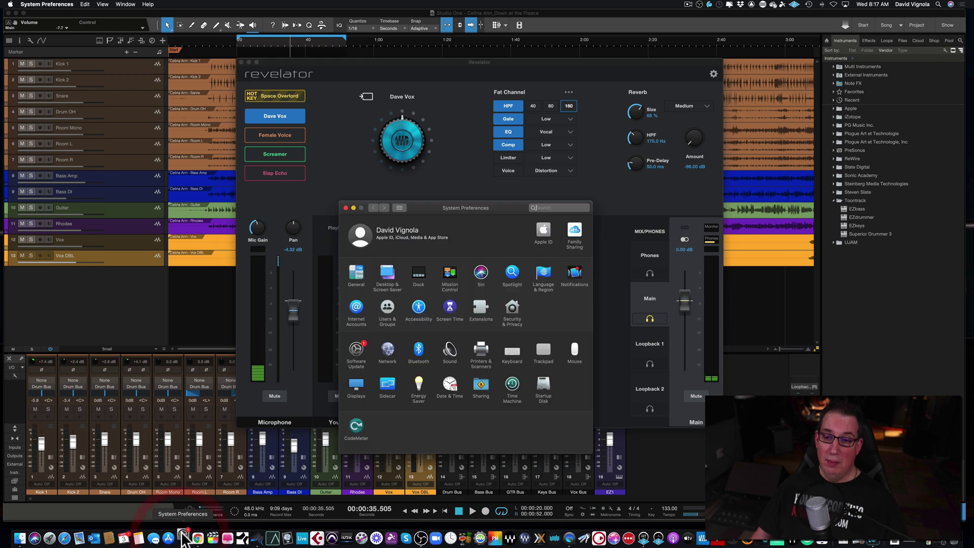
click(450, 350)
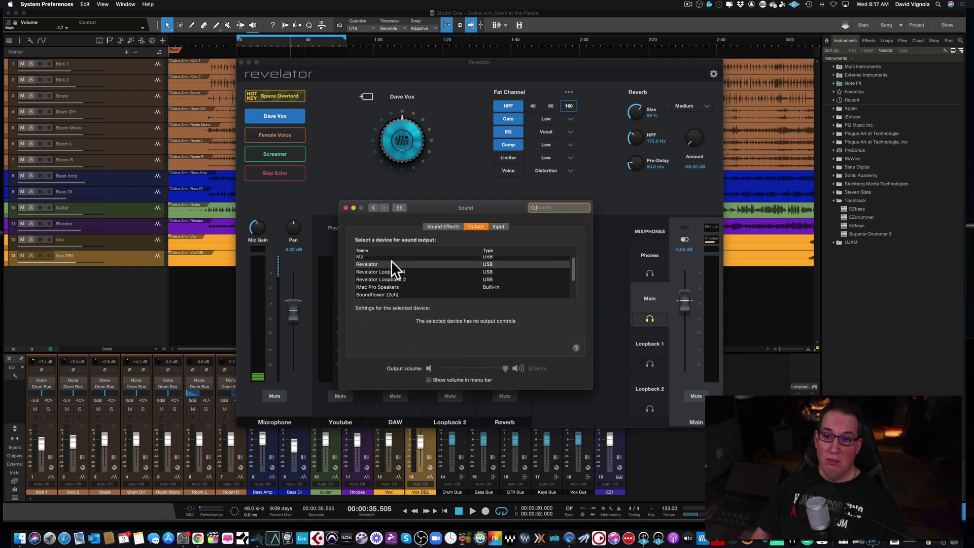
click(346, 207)
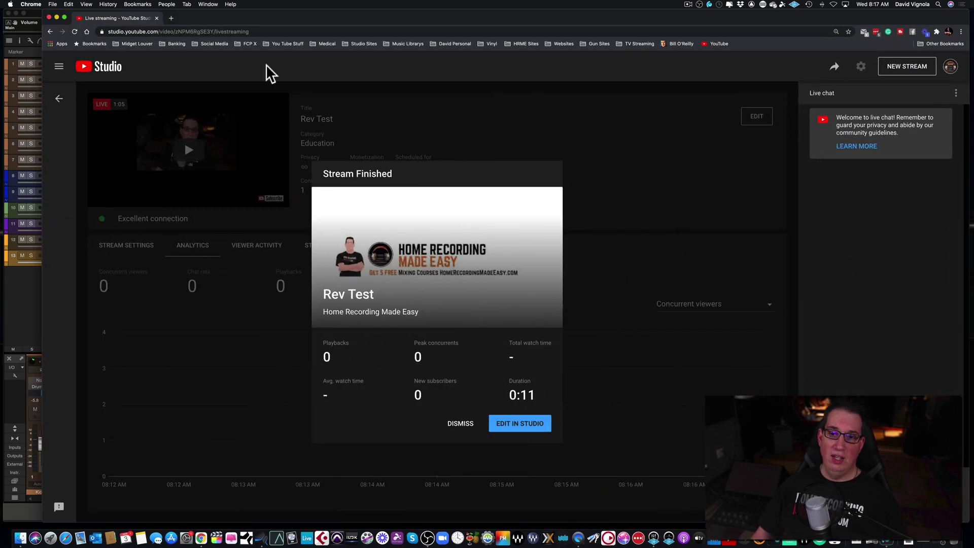
Play the Rupert Neve Designs 535 Compressor Module Review video from the YouTube home page.
click(715, 44)
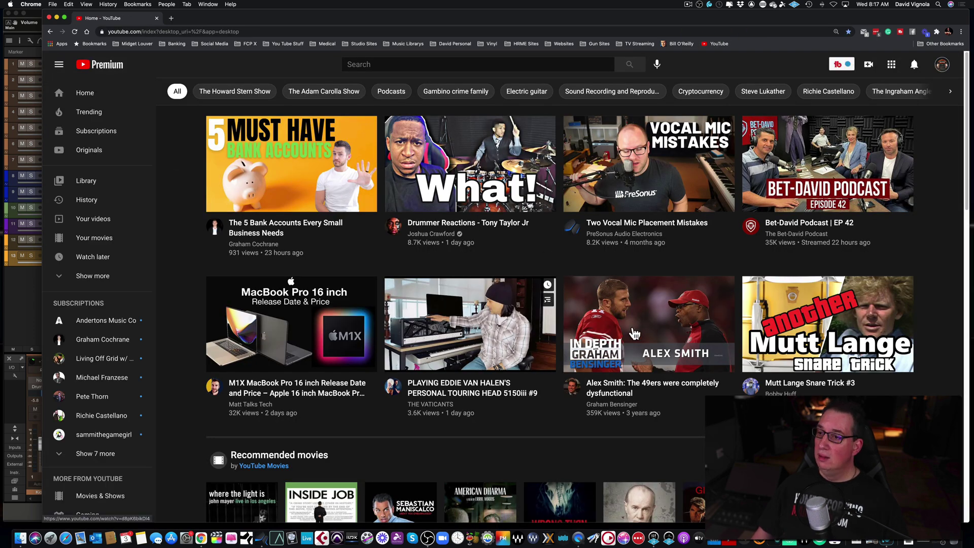
scroll(362, 309, down, 13)
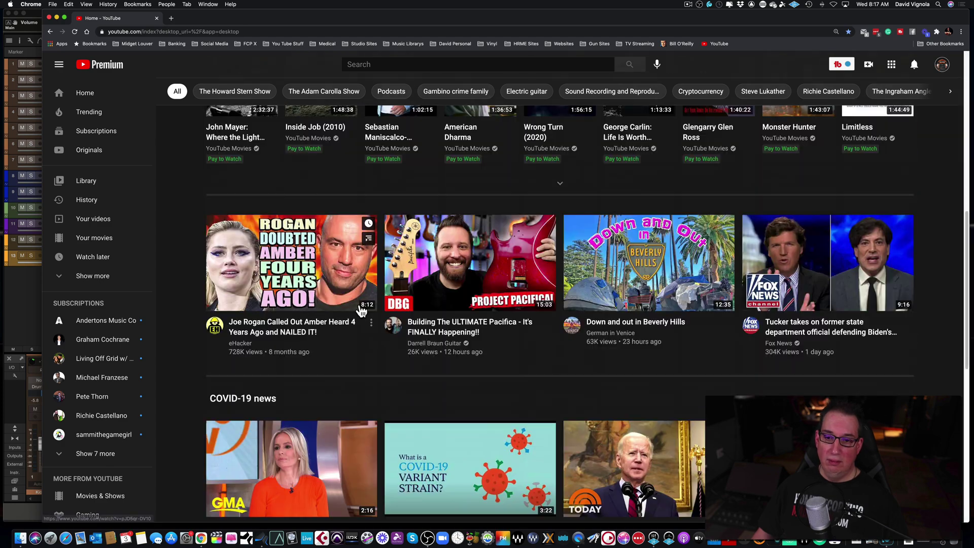
scroll(361, 309, down, 8)
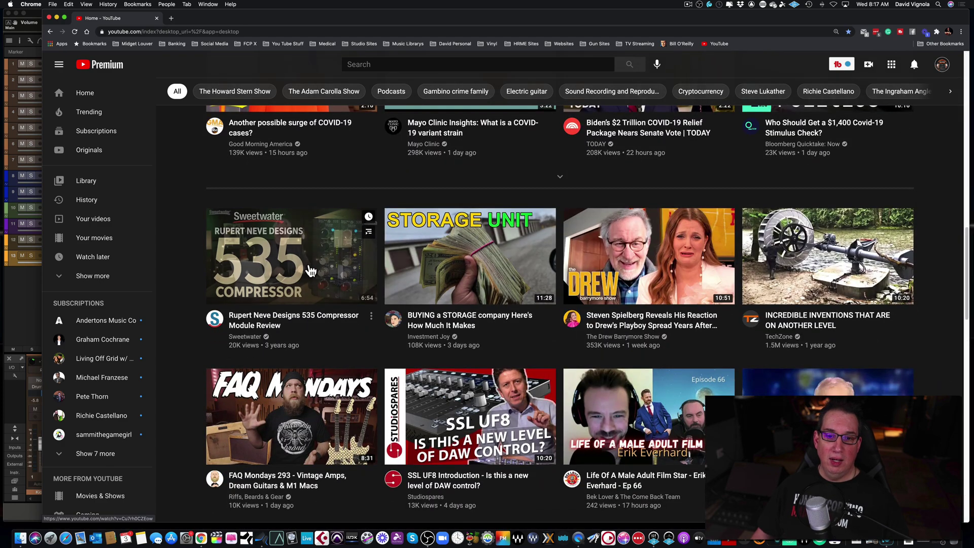
click(311, 270)
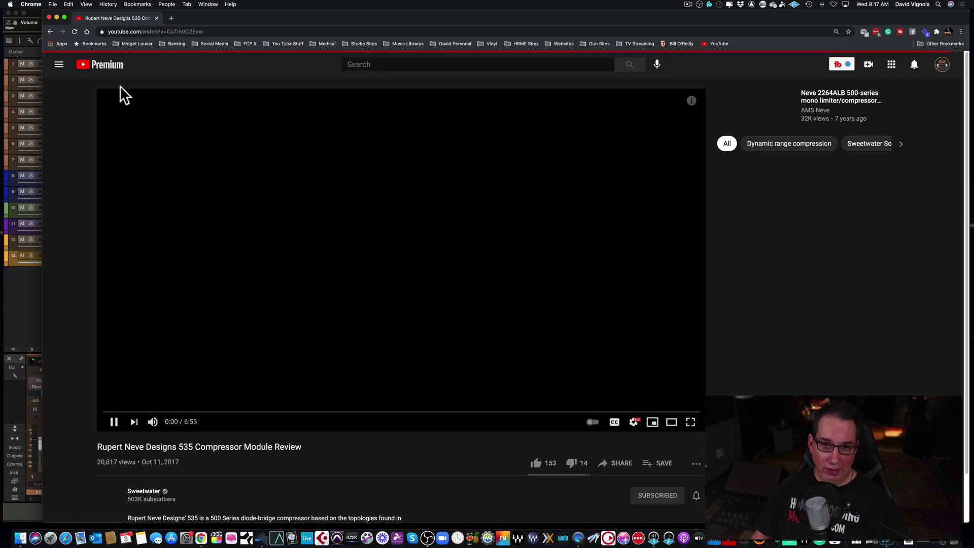
Pull the Youtube channel down to -96.0 dB and pause the review video at 0:15.
click(57, 17)
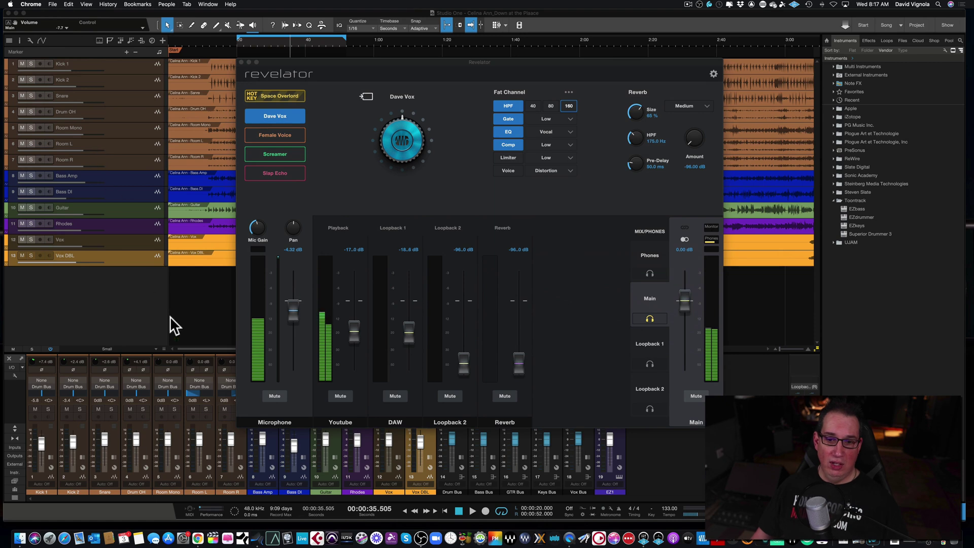
drag(357, 332, 345, 364)
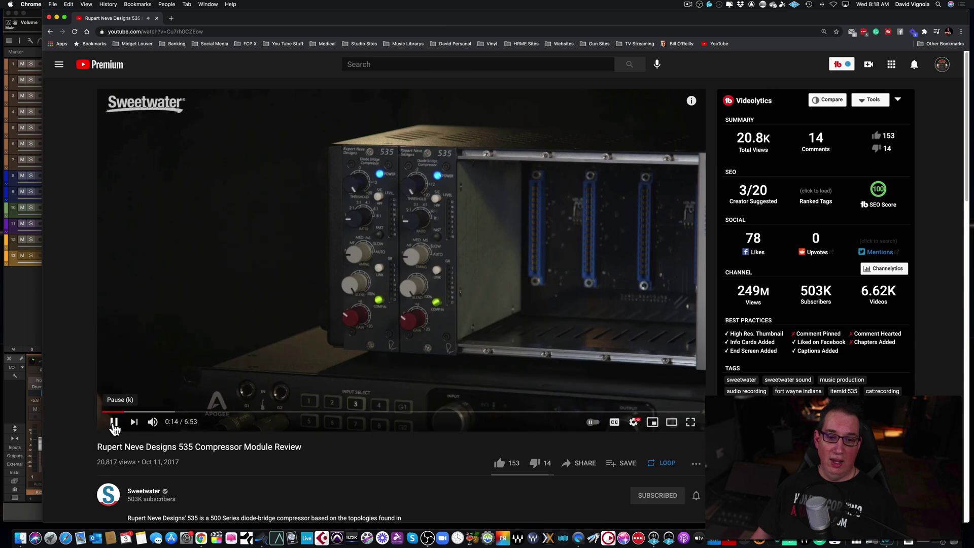
click(114, 426)
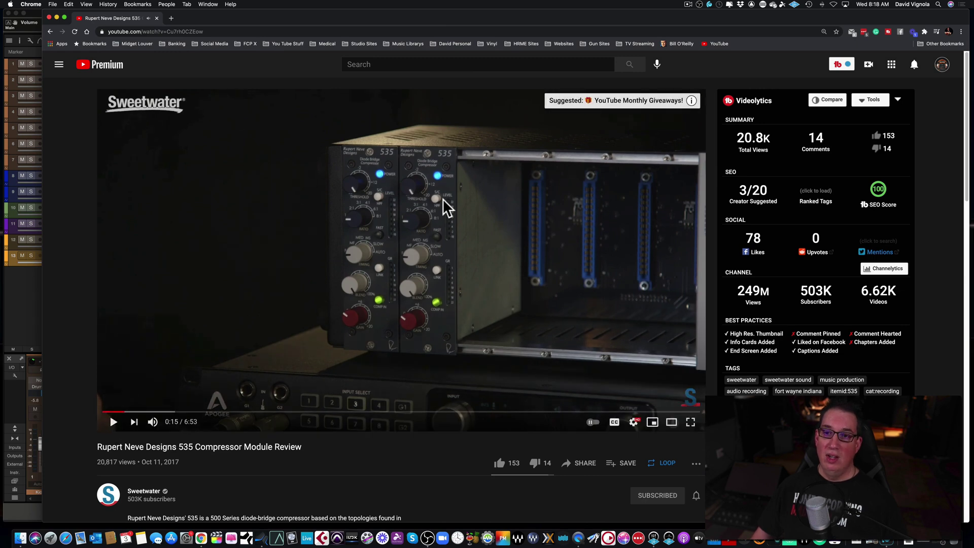
click(57, 18)
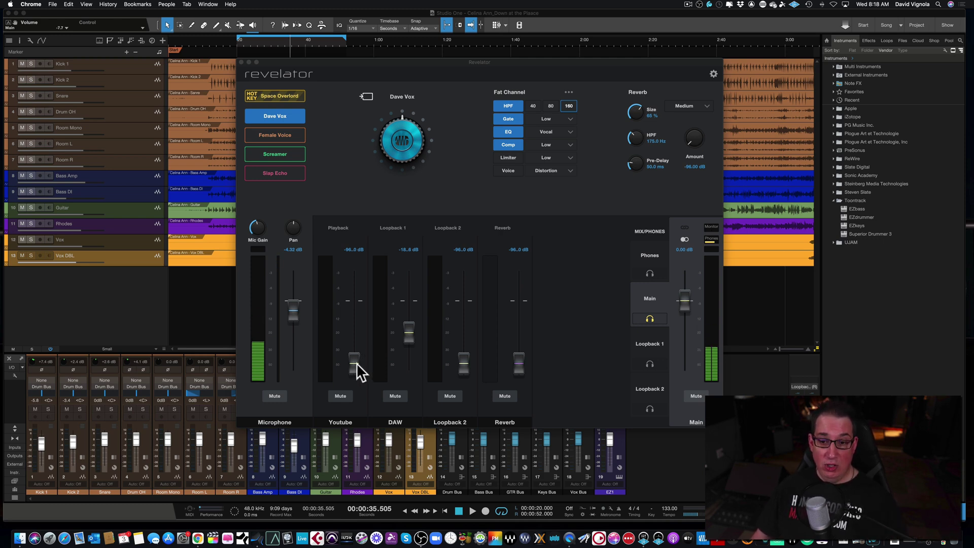
Rebalance the mix: Youtube about -22 dB, DAW about -11 dB, mic nudged up, Loopback 2 -17 dB.
click(357, 363)
drag(357, 363, 358, 332)
scroll(355, 332, up, 5)
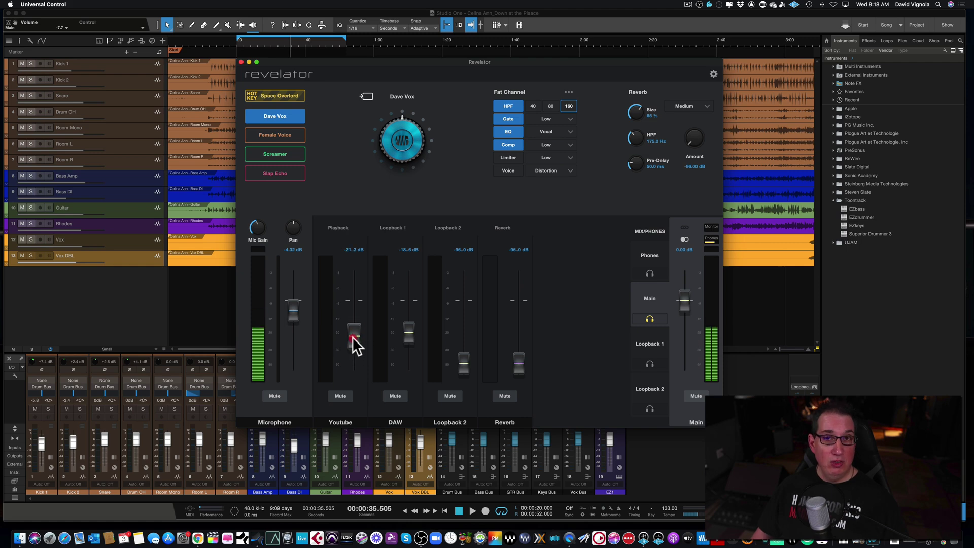
scroll(353, 333, down, 4)
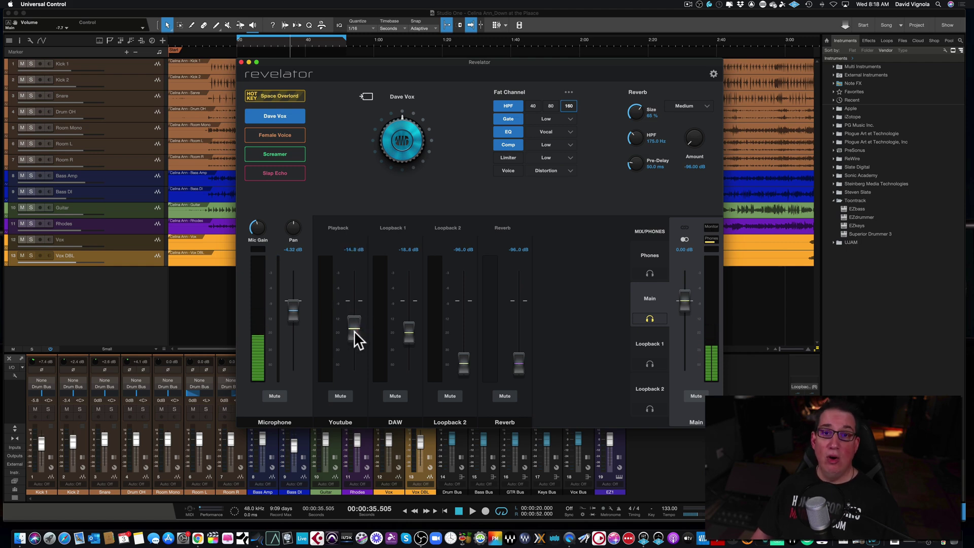
scroll(352, 334, down, 1)
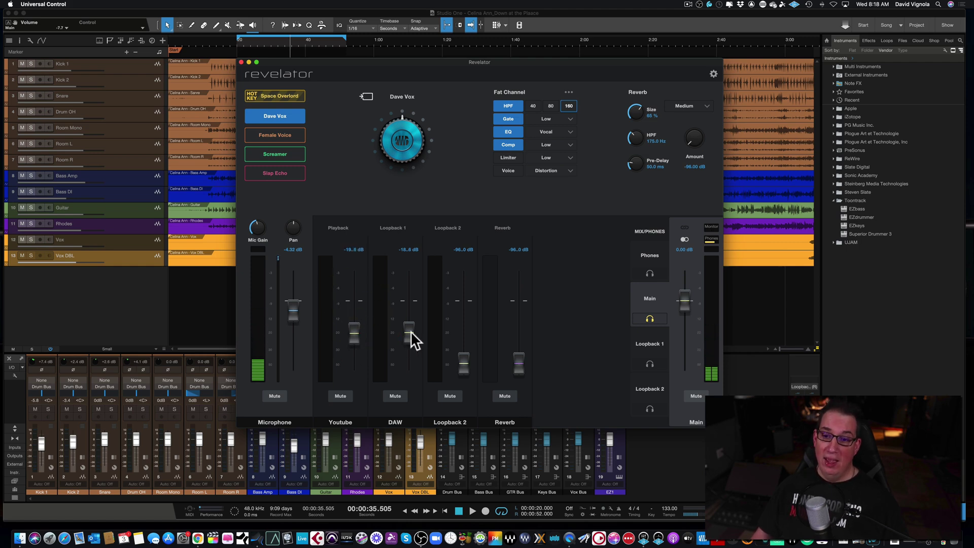
mouse_move(409, 331)
mouse_down()
mouse_move(409, 322)
mouse_move(407, 332)
mouse_up()
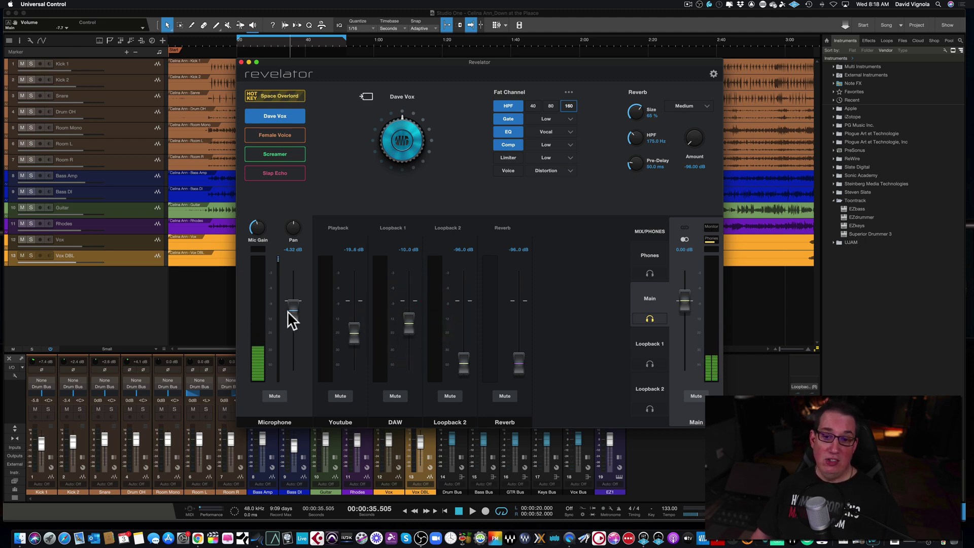
drag(291, 309, 291, 308)
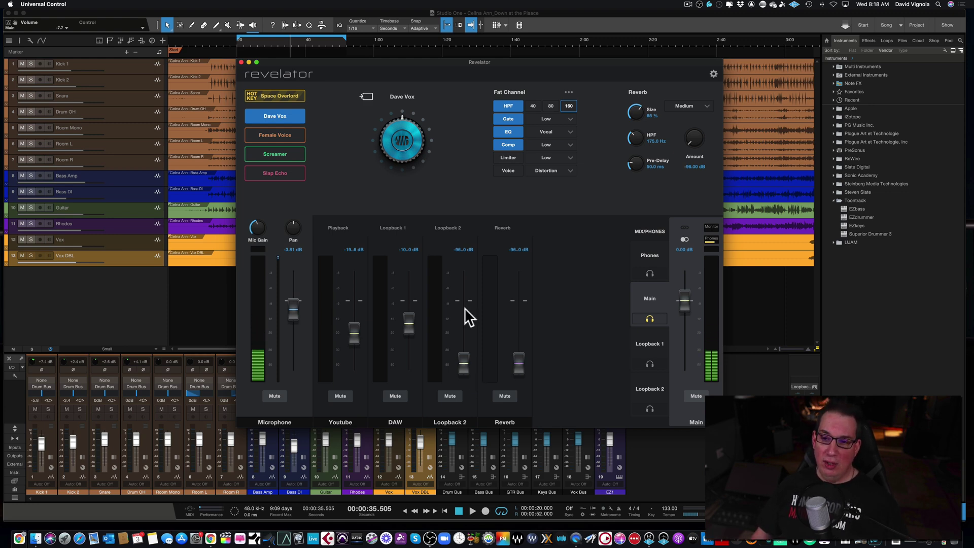
drag(462, 366, 464, 336)
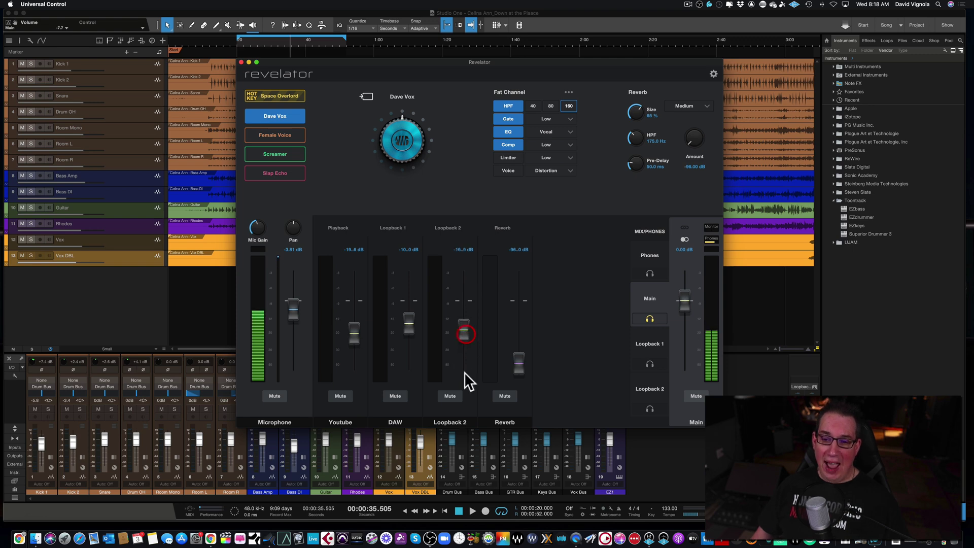
Rename the Loopback 2 channel to 'Skype Call'.
click(452, 422)
text(Sk)
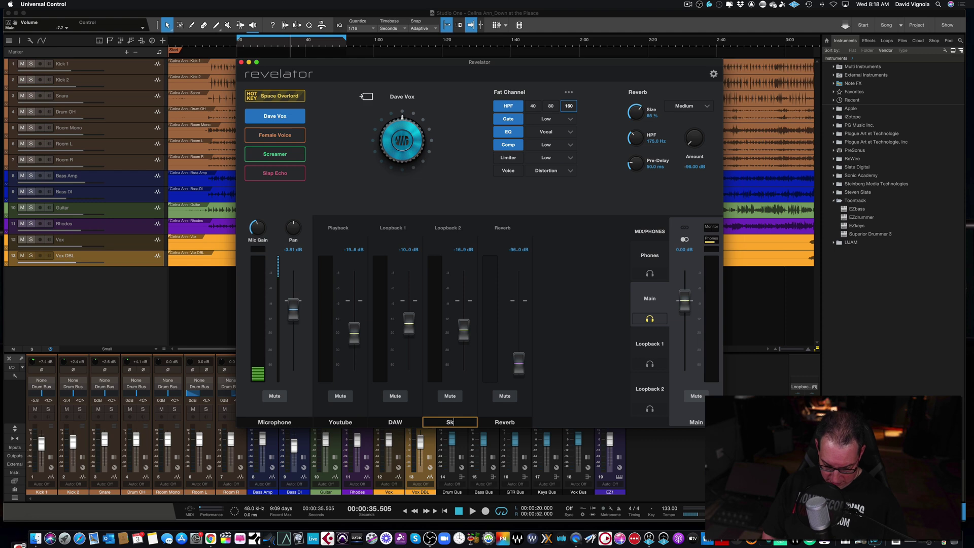
text(ype C)
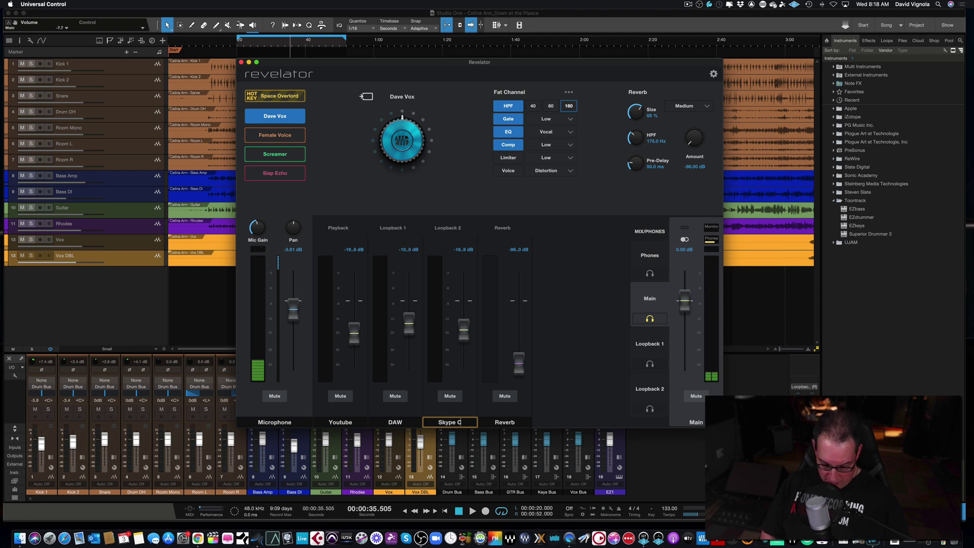
text(all)
key(Return)
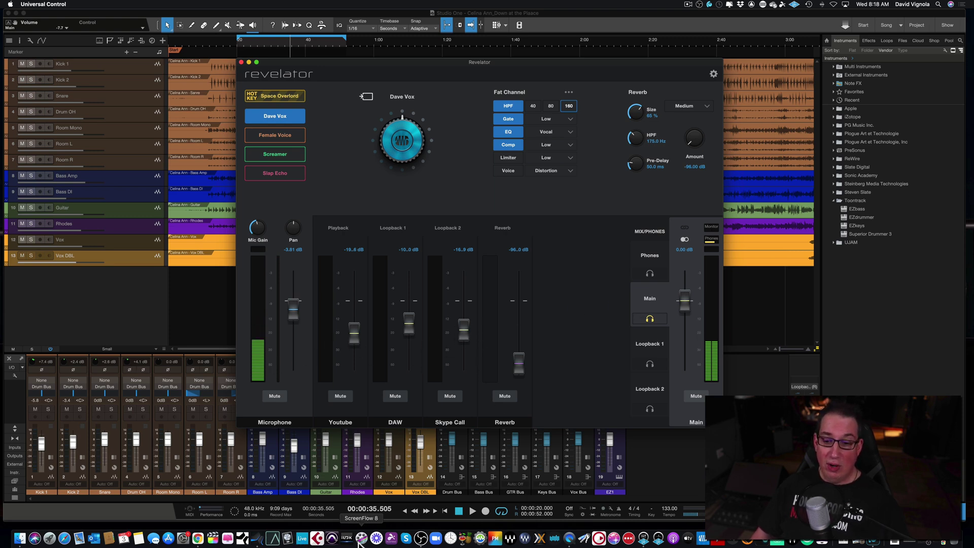
click(405, 539)
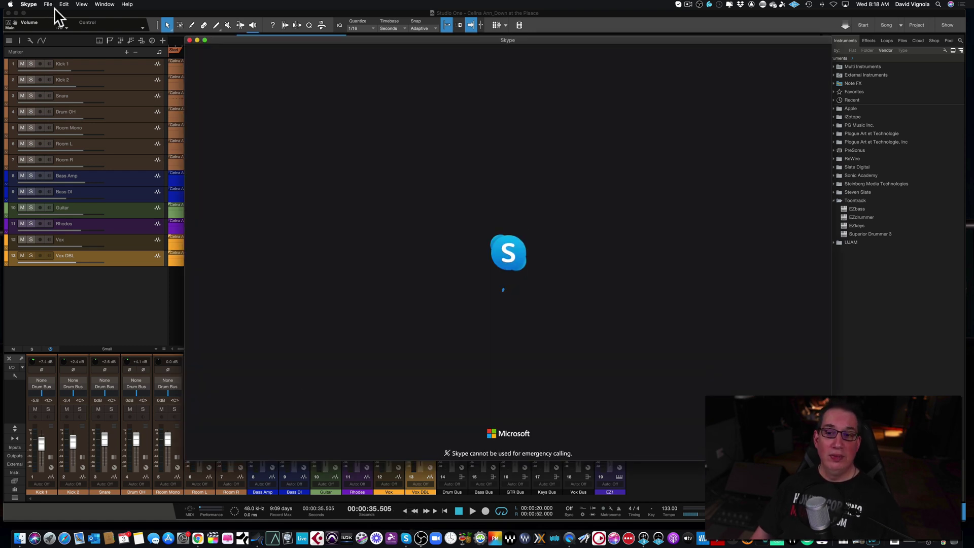
Set both Skype's microphone and speakers to Revelator Loopback 2 in Audio & Video Settings.
click(29, 5)
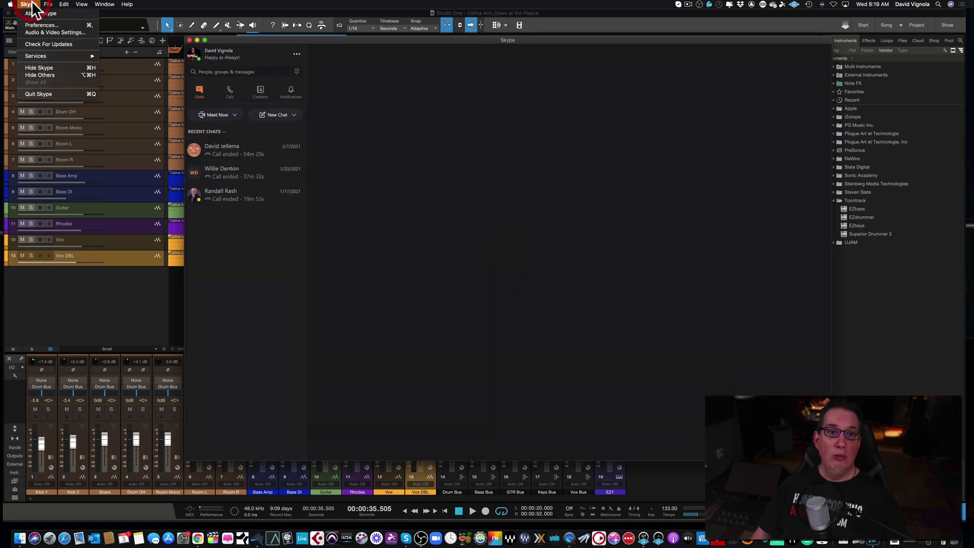
click(35, 32)
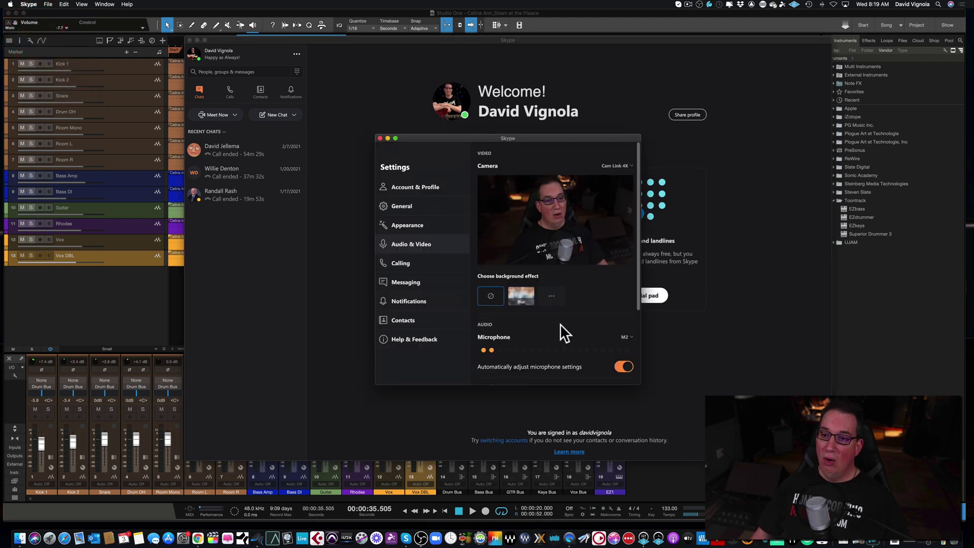
scroll(560, 323, down, 5)
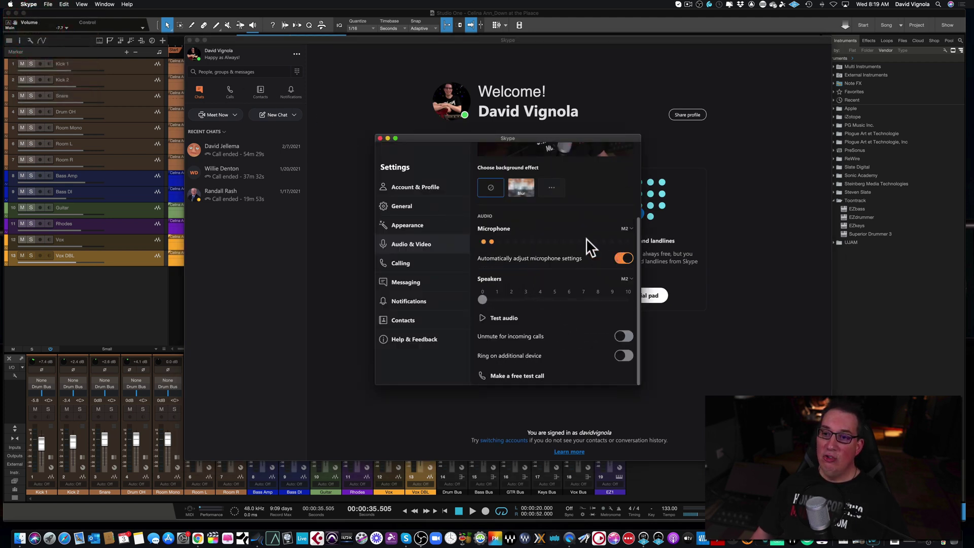
click(632, 228)
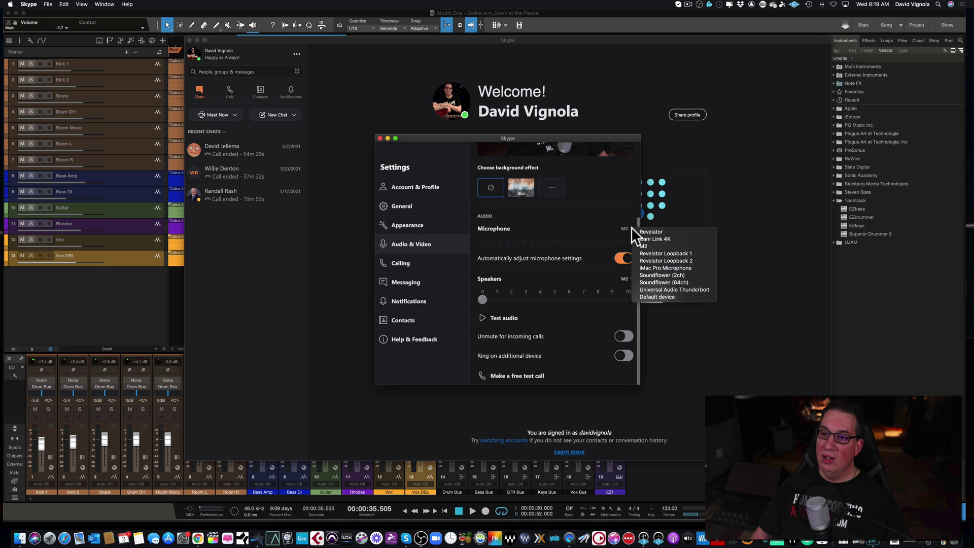
click(641, 259)
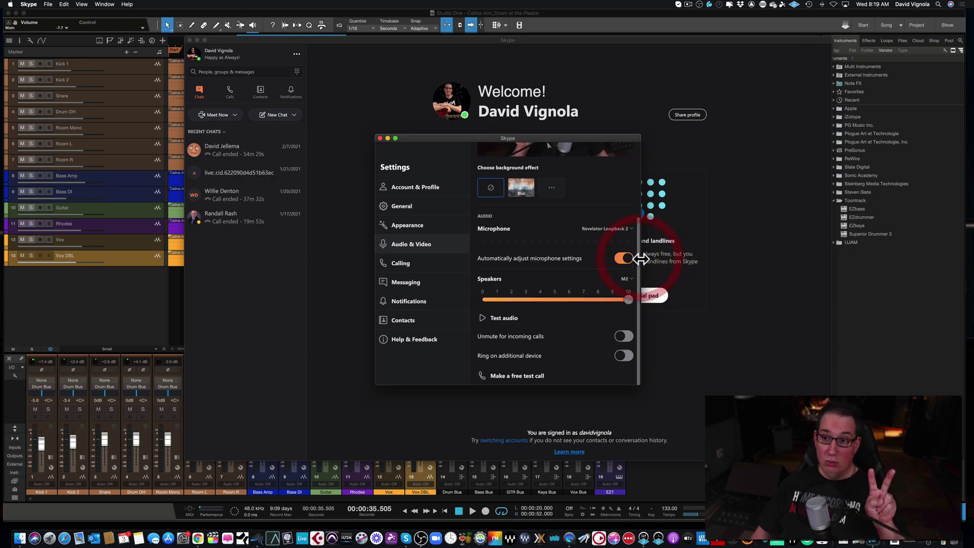
click(627, 280)
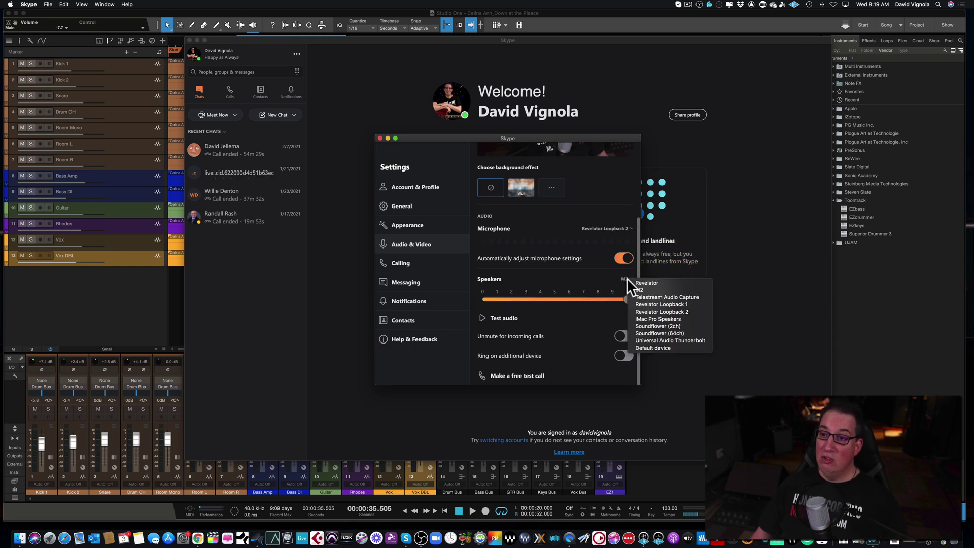
click(632, 312)
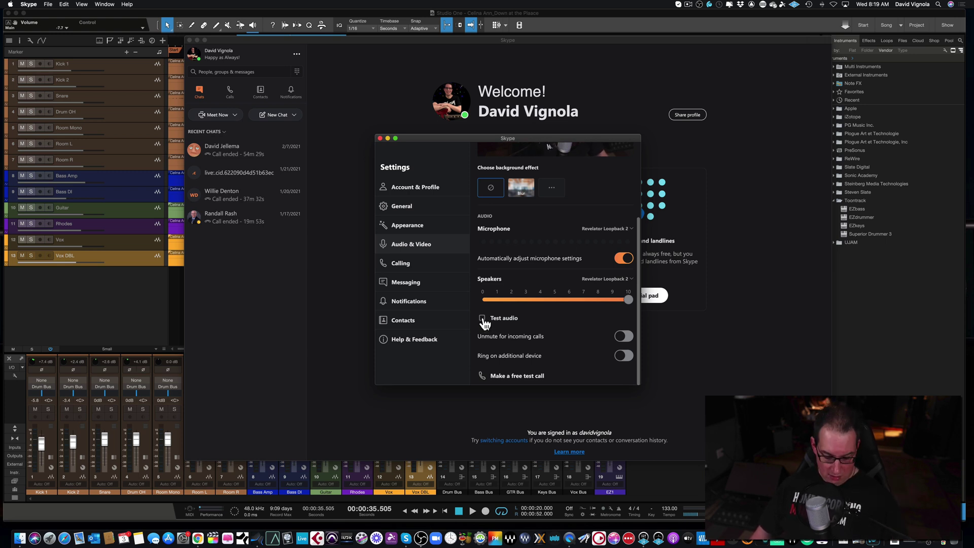
Test the Skype Call fader and its mute toggle in the Revelator mixer.
key(super+Tab)
key(super+Tab)
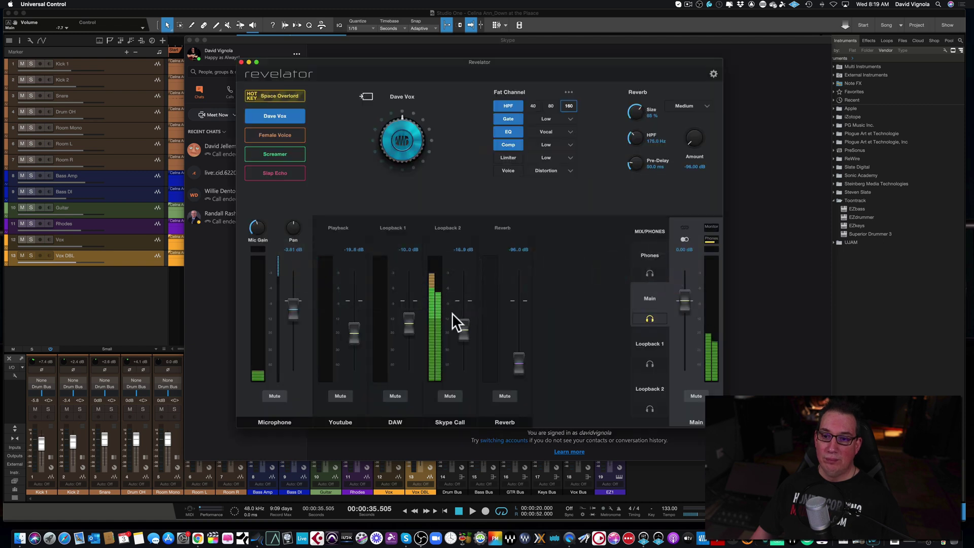
mouse_move(465, 344)
mouse_down()
mouse_move(464, 362)
mouse_move(465, 345)
mouse_up()
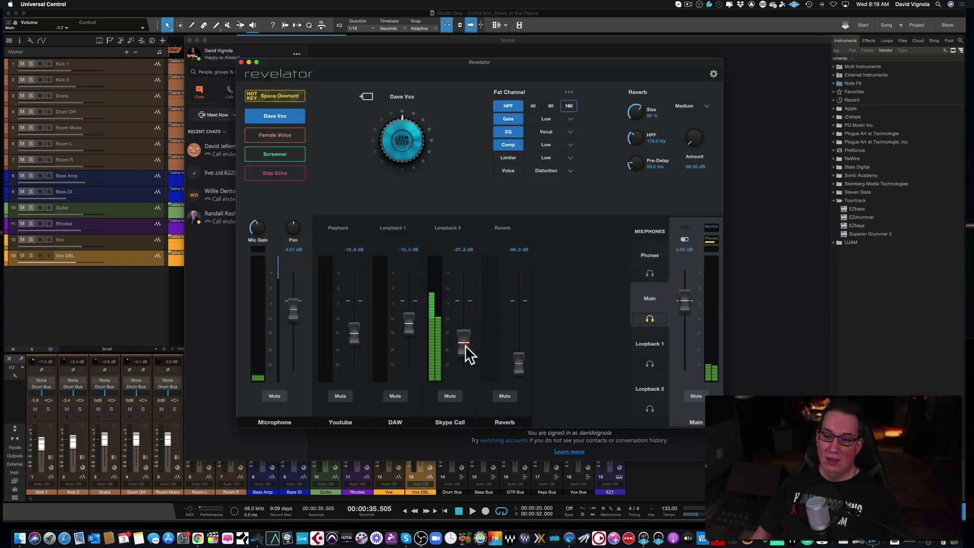
click(455, 394)
click(450, 396)
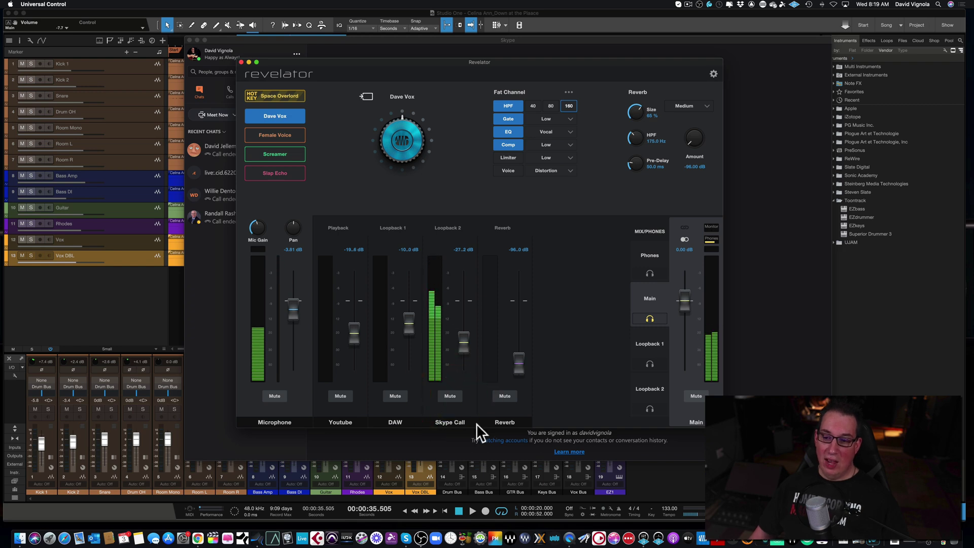
Raise Skype Call to -18.1 dB and lower DAW to -12.2 dB.
key(super+Tab)
key(super+Tab)
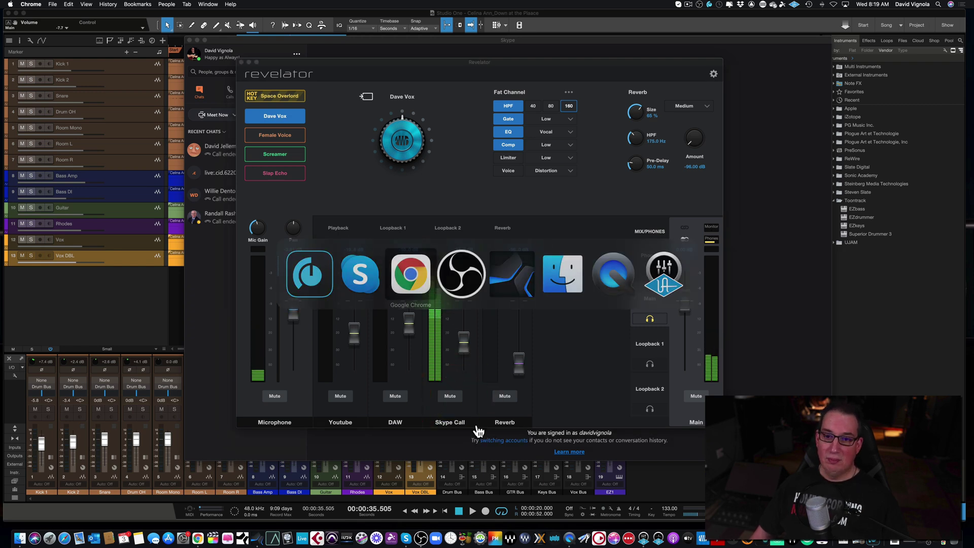
key(super+Tab)
key(super+Tab)
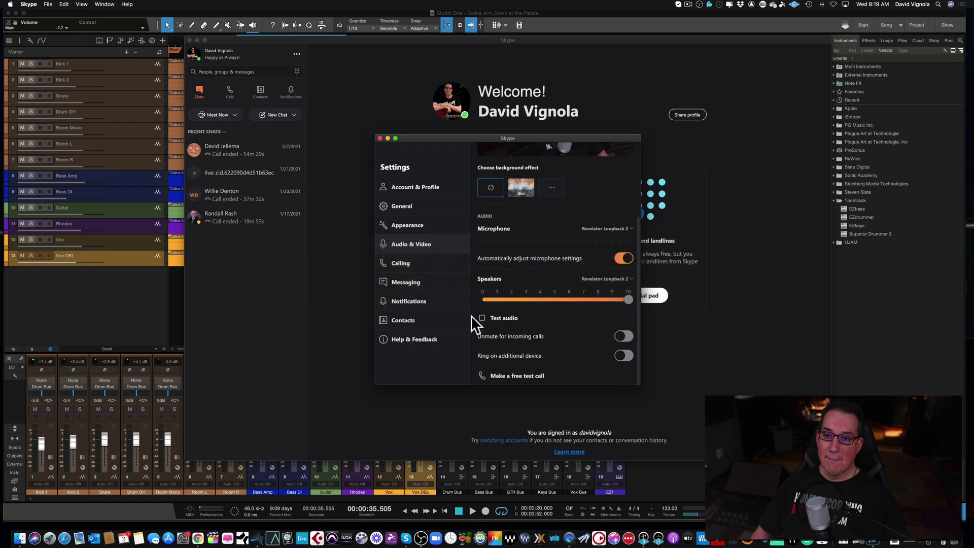
key(super+Tab)
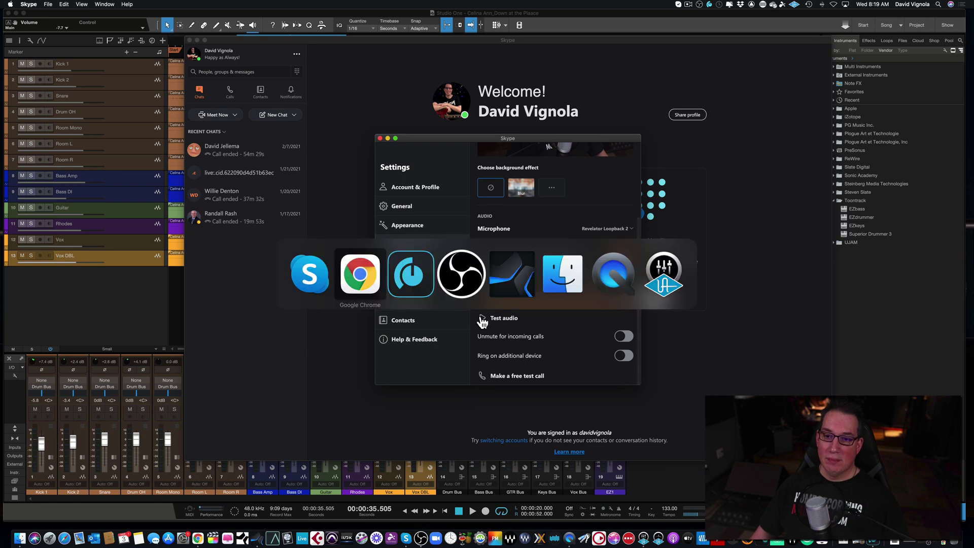
key(super+Tab)
key(super+Tab)
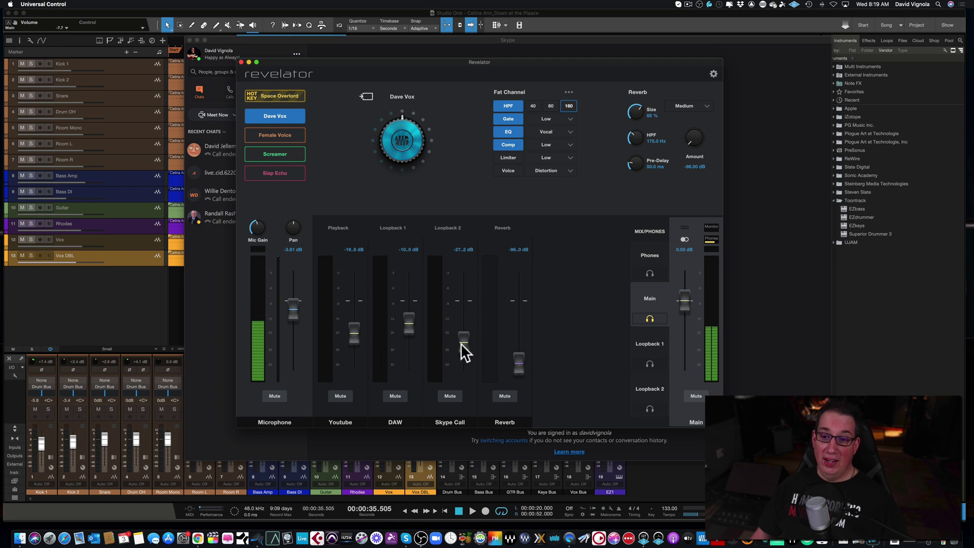
drag(461, 343, 457, 334)
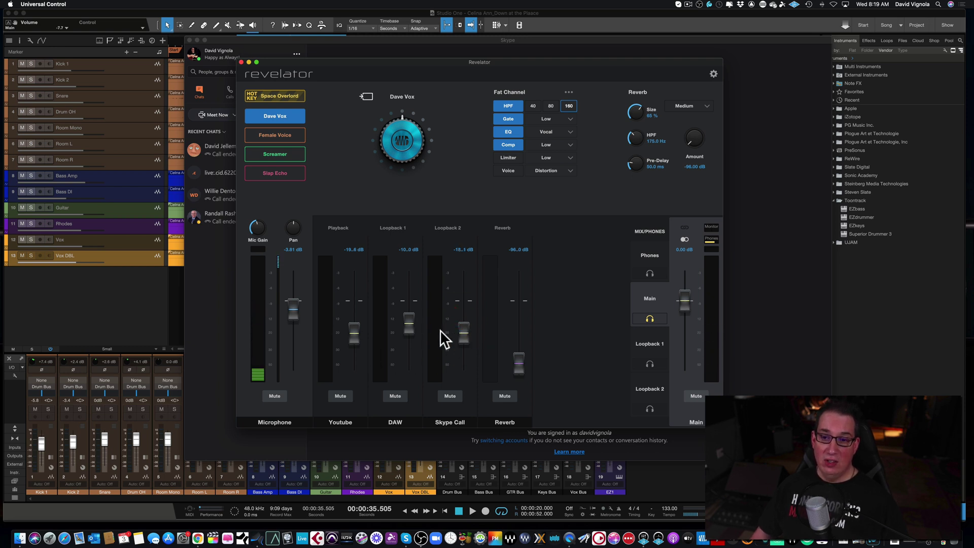
drag(409, 325, 354, 332)
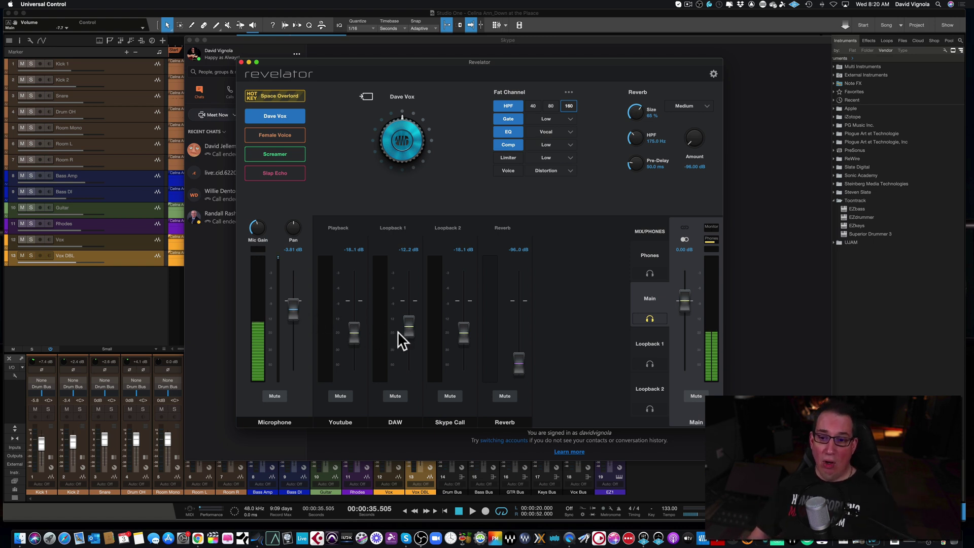
click(939, 542)
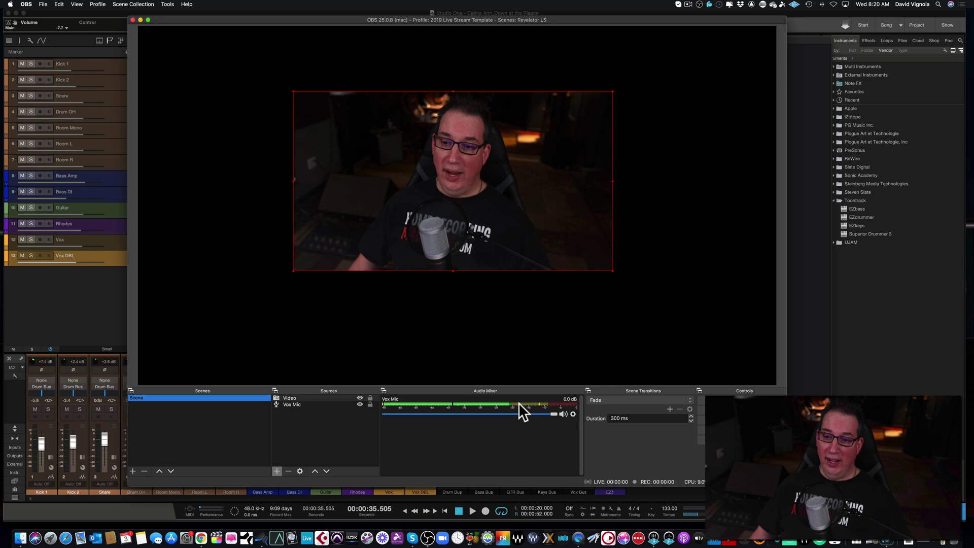
click(141, 19)
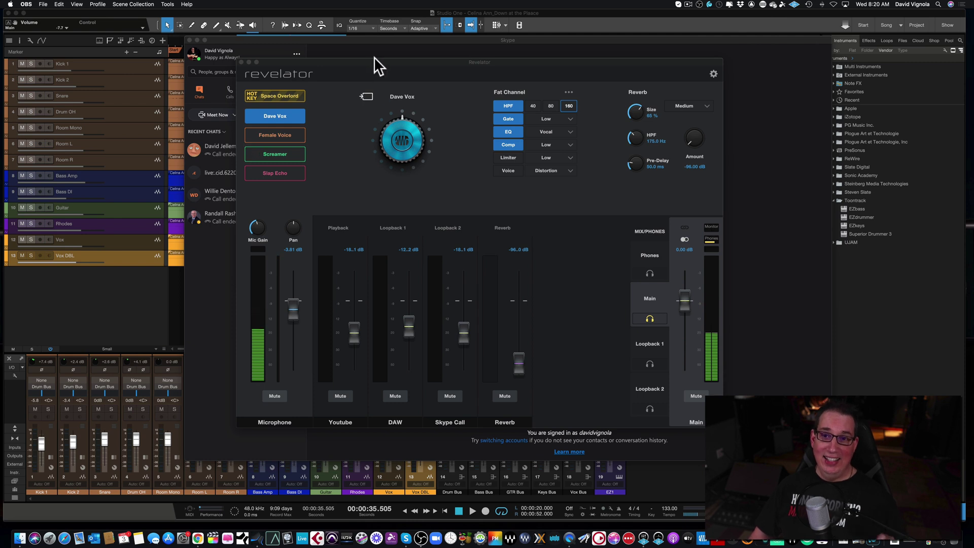
Shift the Revelator mixer window slightly left by its title bar.
drag(373, 62, 367, 67)
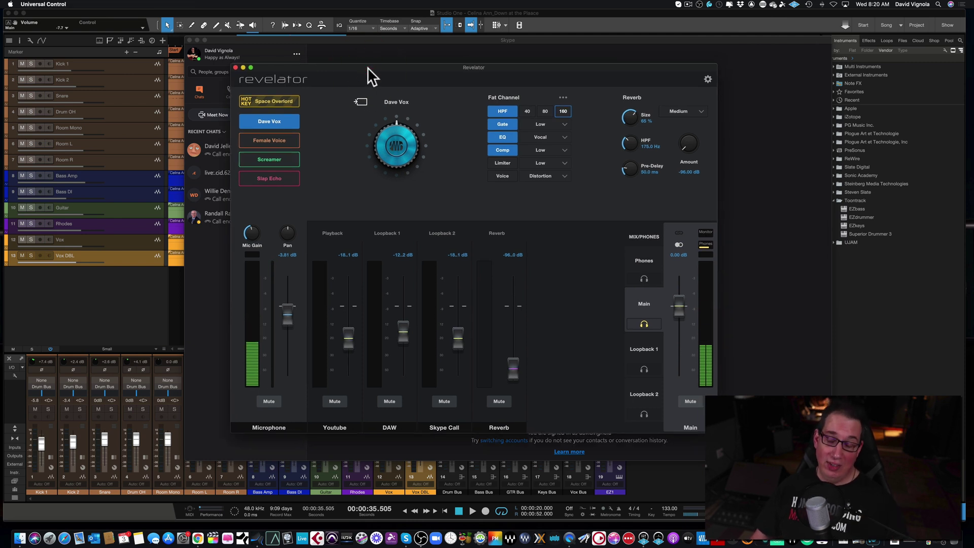
drag(361, 67, 342, 63)
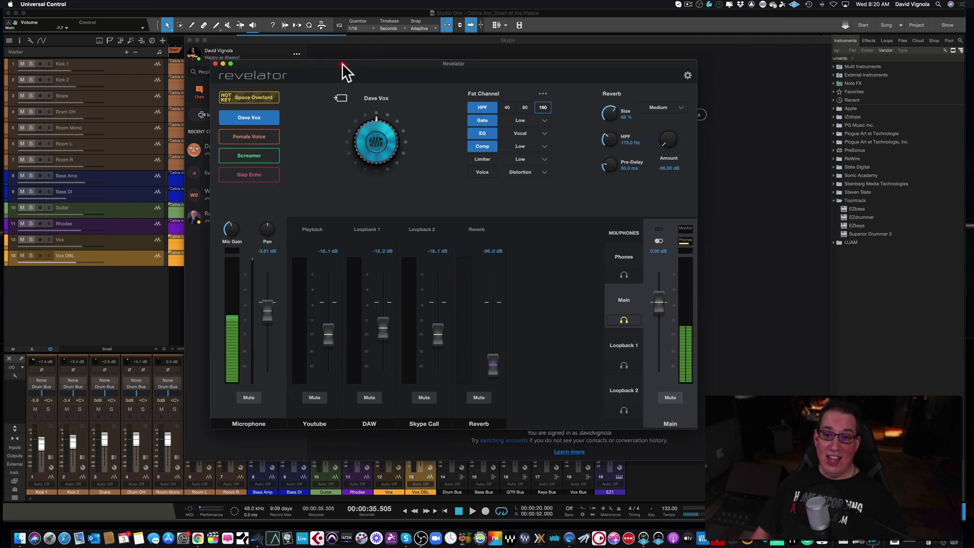